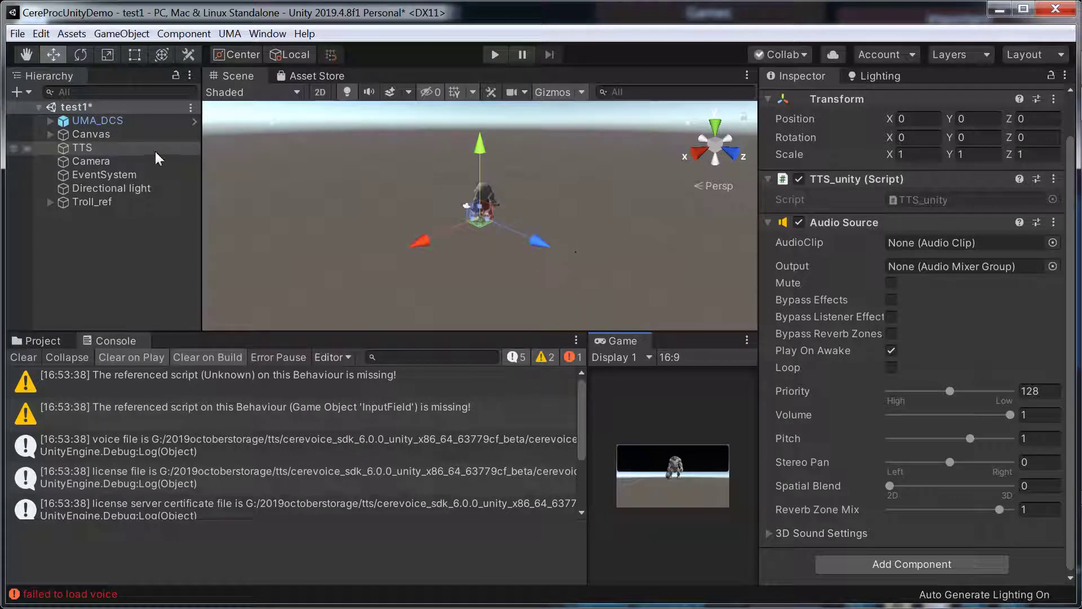
Save the test1 scene, then select Troll_ref and its Troll model in the Hierarchy.
left_click(17, 32)
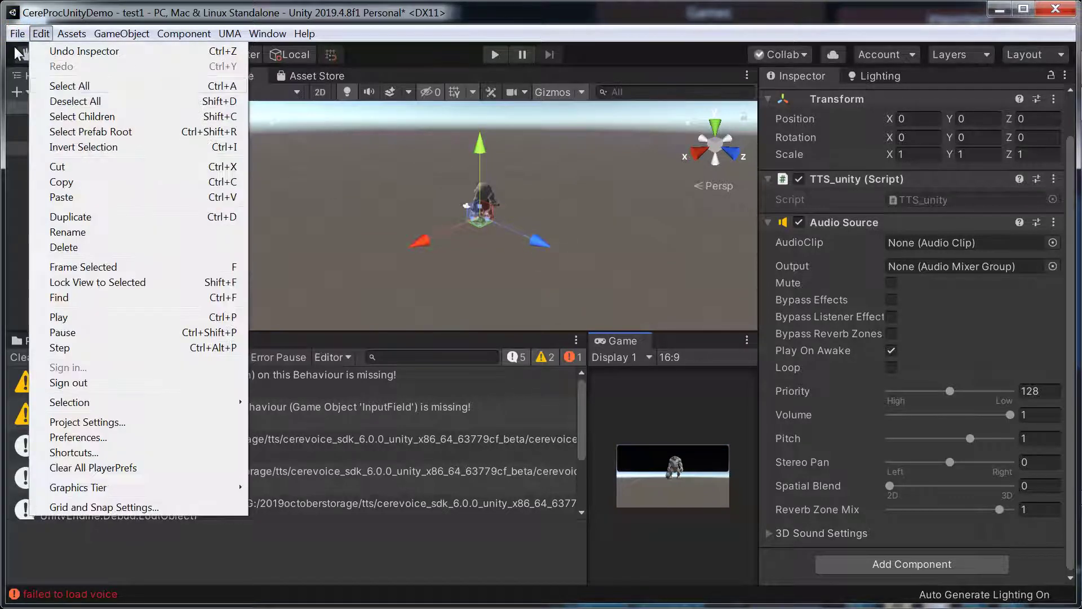
left_click(36, 86)
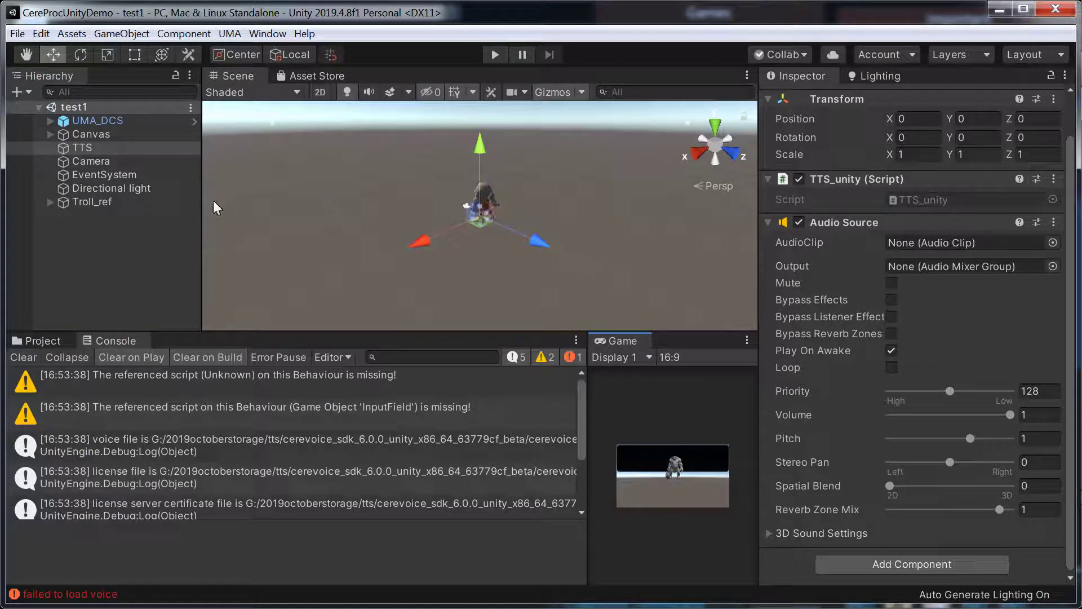
left_click(85, 202)
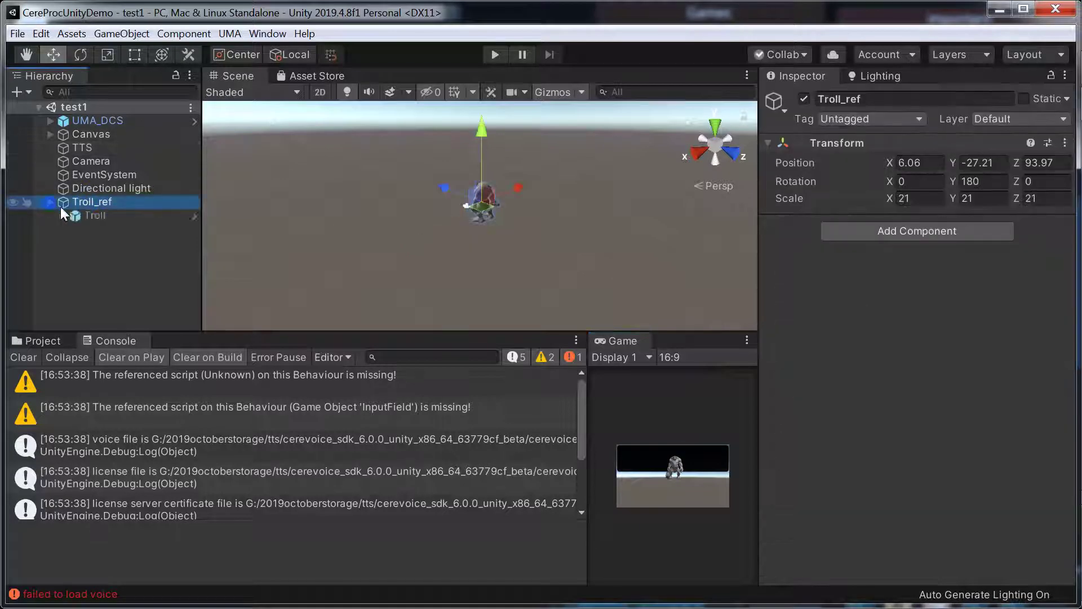
left_click(99, 219)
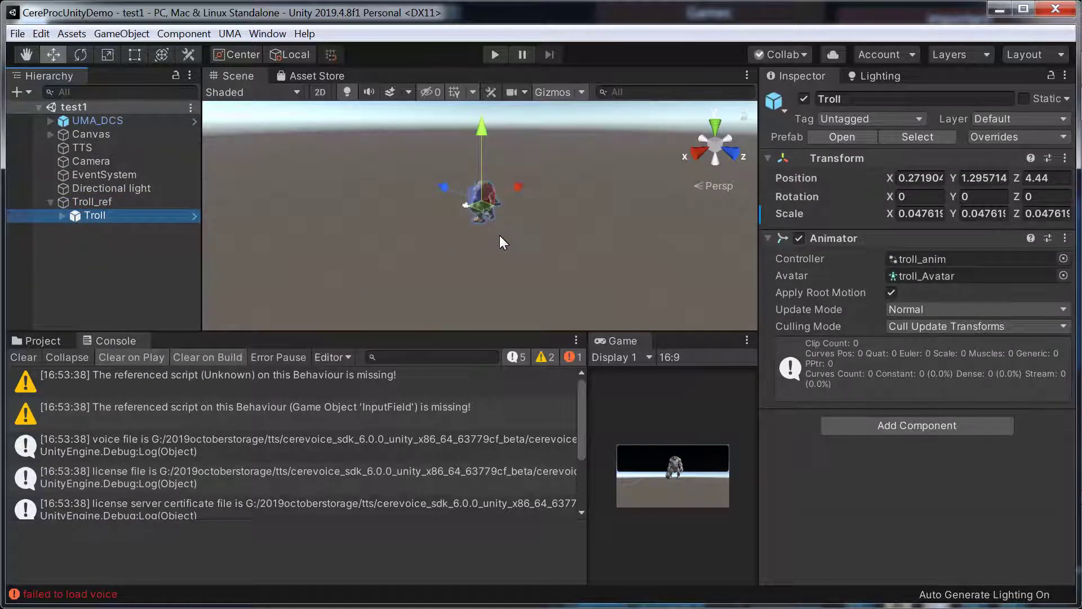
Expand Troll, collapse Troll_ref, and show the project's Scripts folder instead of the console.
left_click(62, 215)
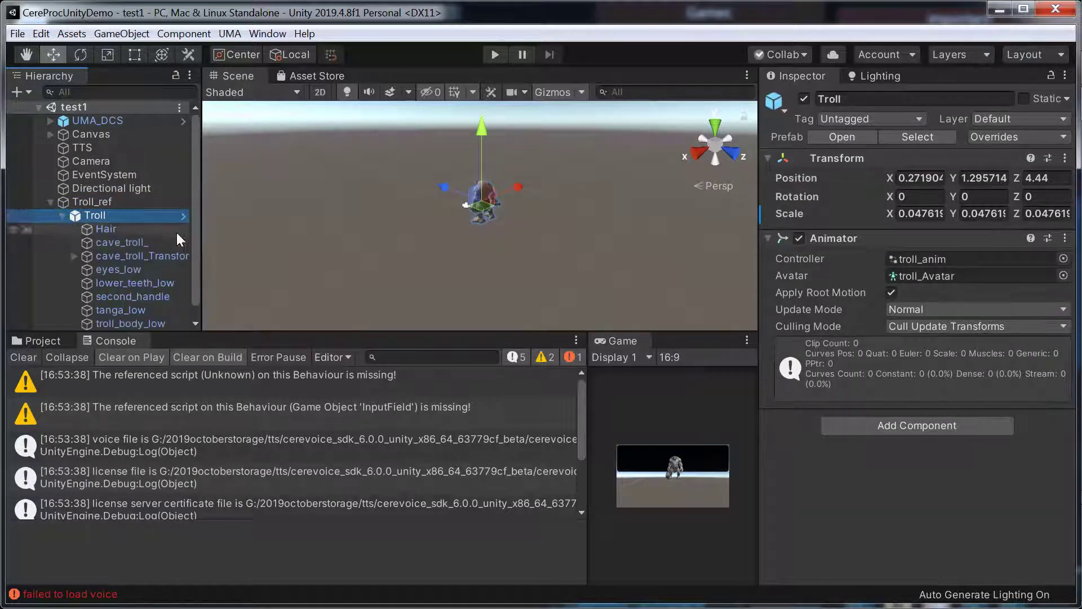
scroll(172, 243, "down", 1)
left_click(49, 187)
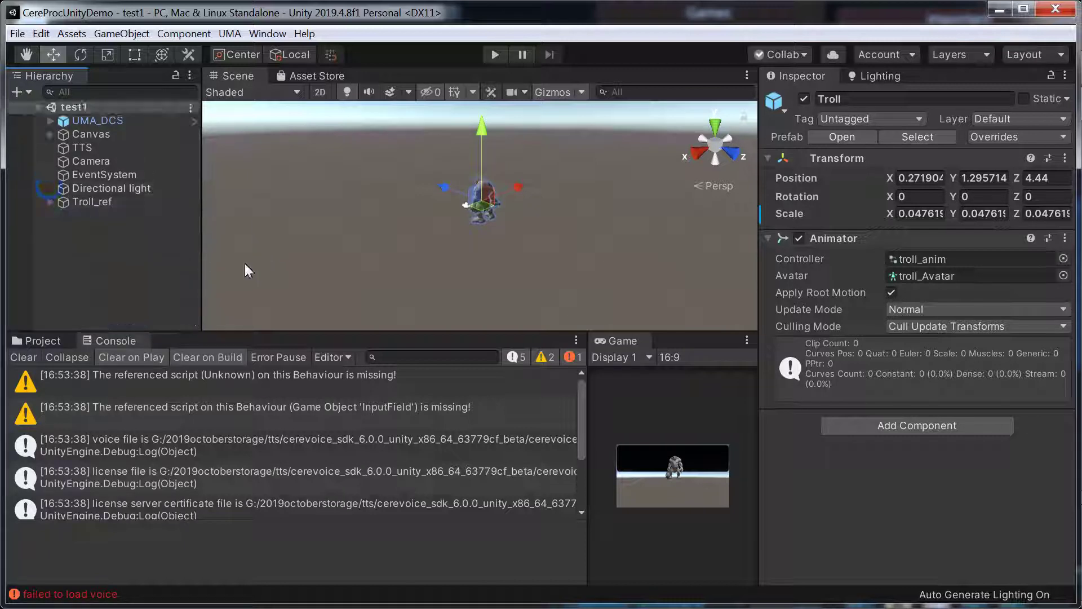
left_click(44, 340)
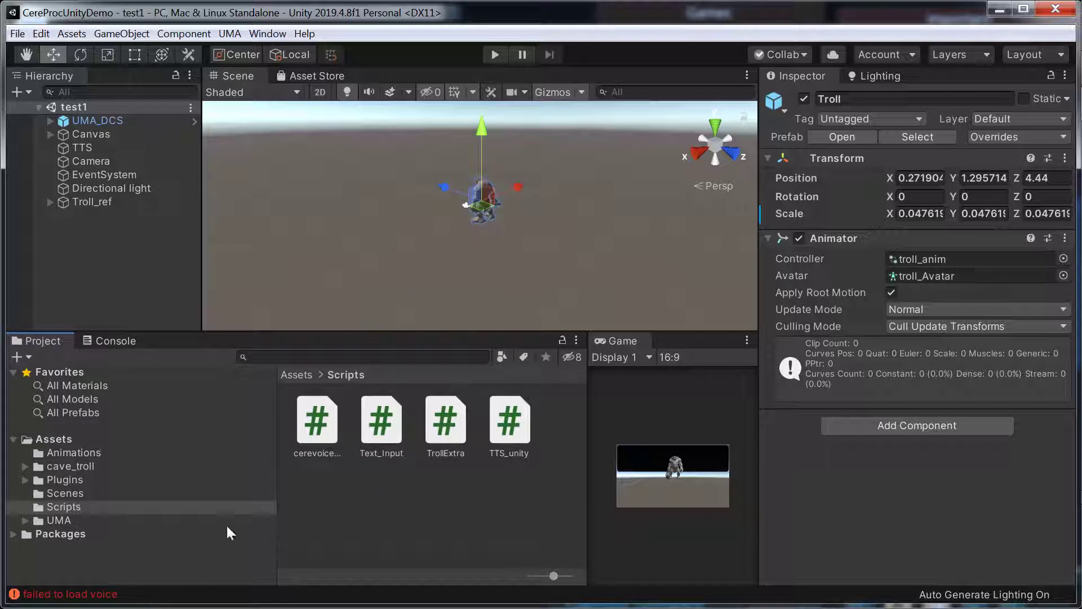
Attach the TTS_unity script from the Scripts folder to the TTS object.
left_click_drag(514, 429, 87, 146)
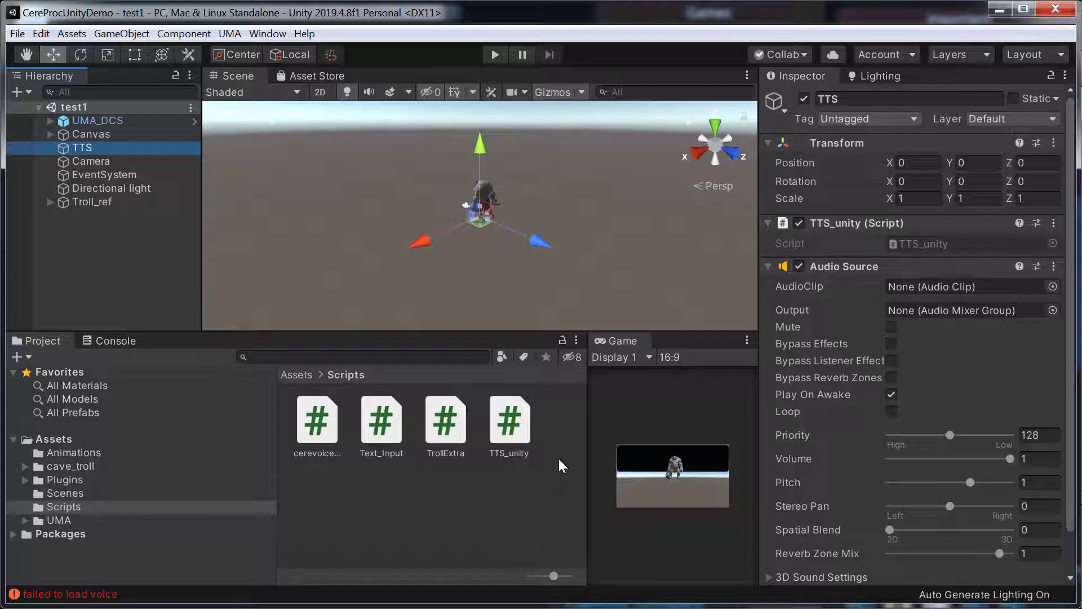
Play the scene and submit 'rarrr' through the Game view's Enter text field.
left_click(494, 54)
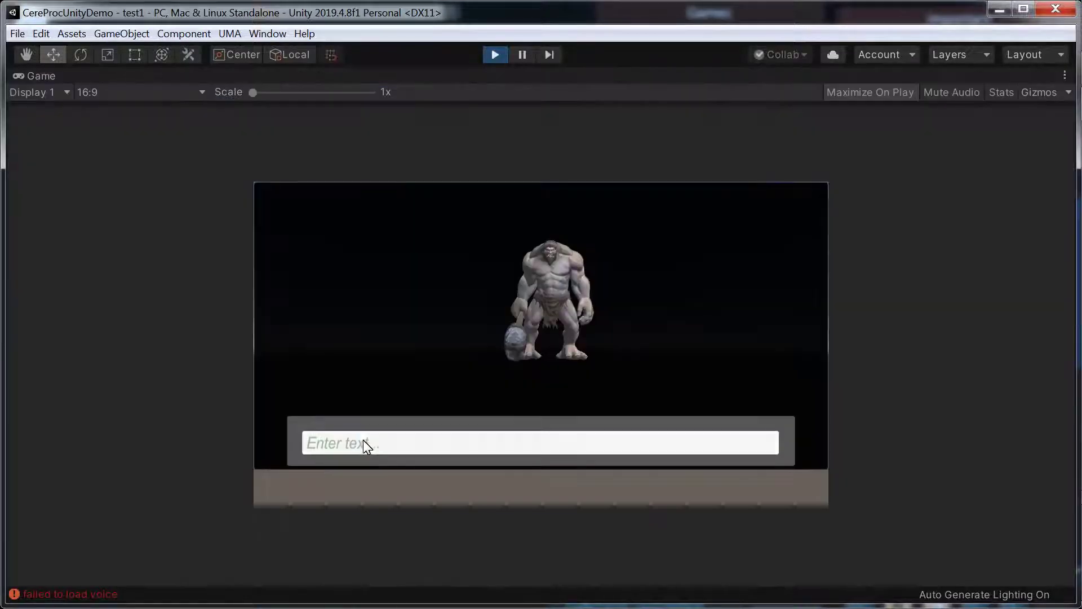
left_click(363, 439)
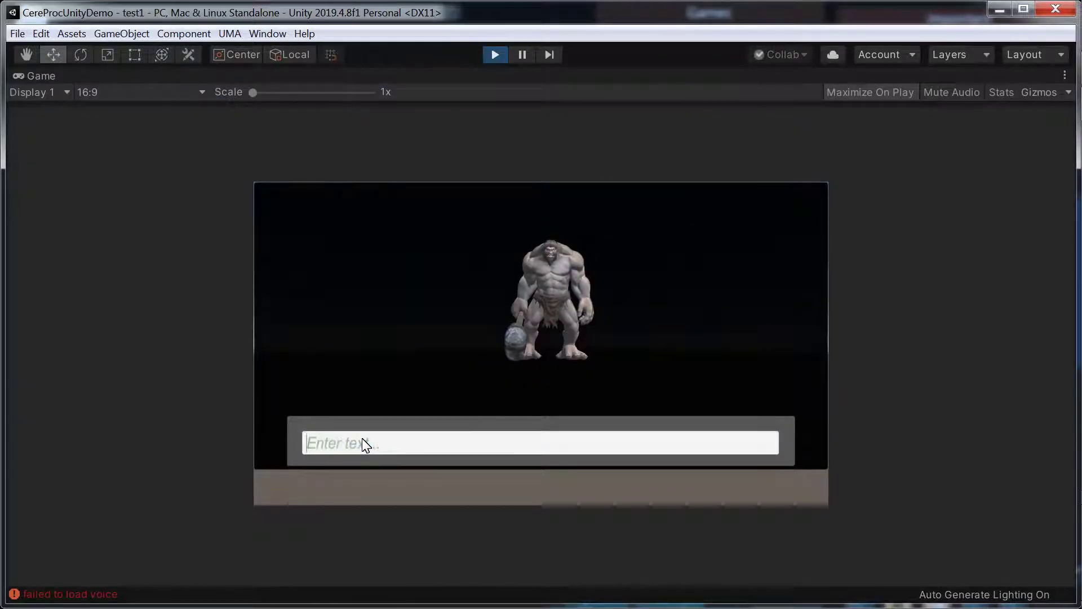
type("rarrr")
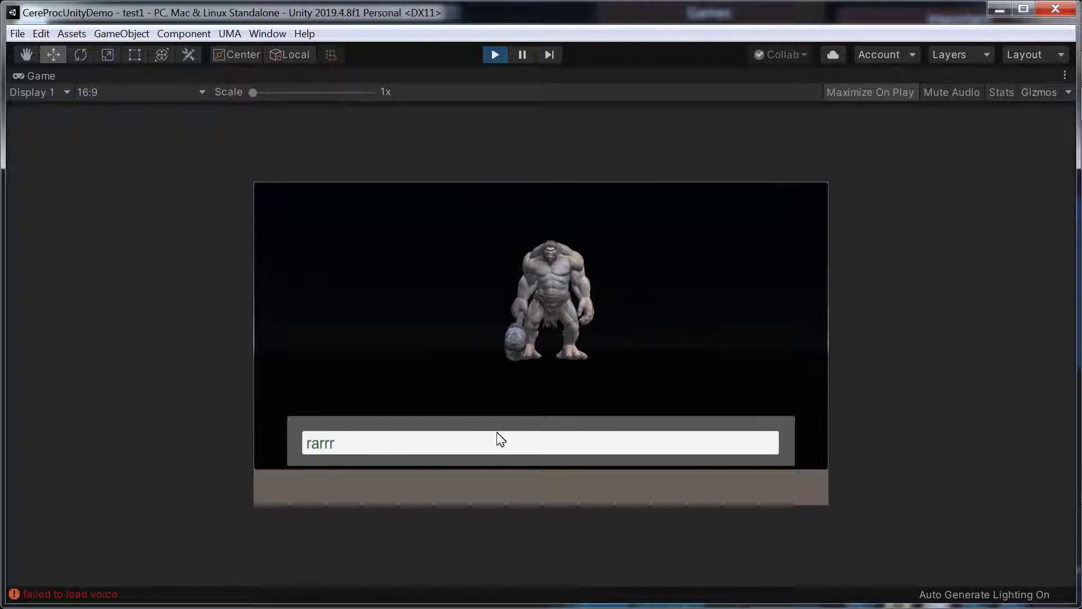
double_click(387, 445)
key("Return")
Exit play mode and view the top-level Assets folder in the Project panel.
left_click(493, 54)
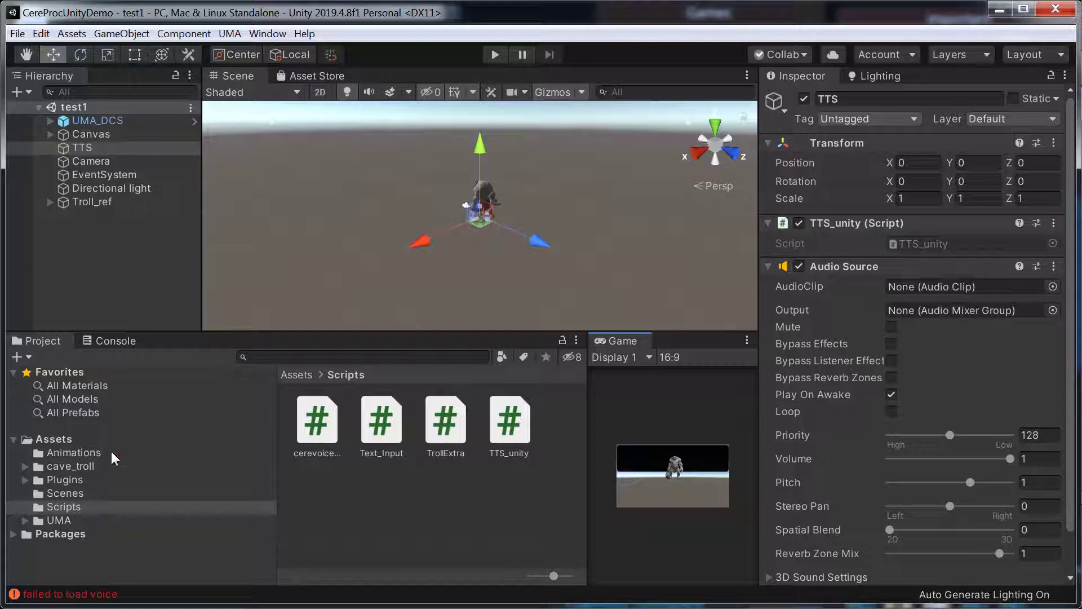
left_click(65, 440)
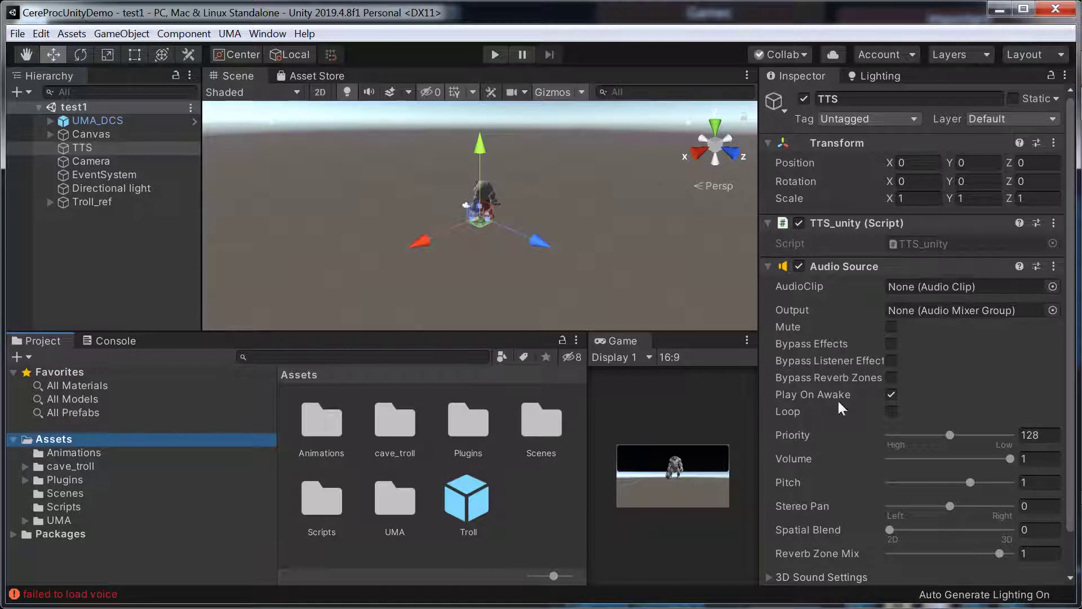
scroll(918, 353, "down", 2)
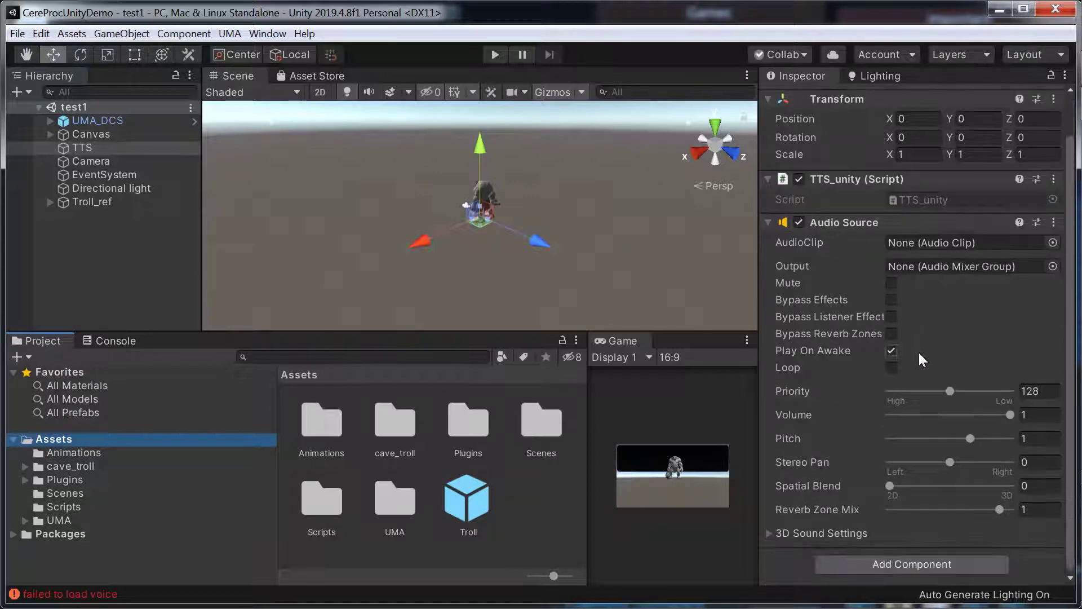
scroll(924, 357, "up", 2)
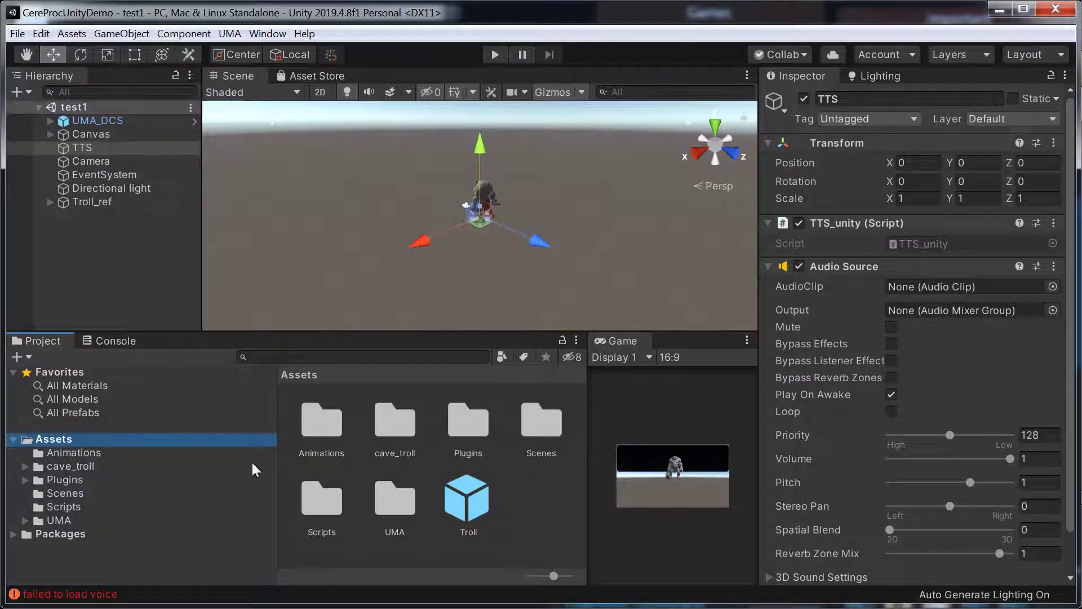
Switch to the text2speech6 Unity window and play its scene.
key("alt+Tab")
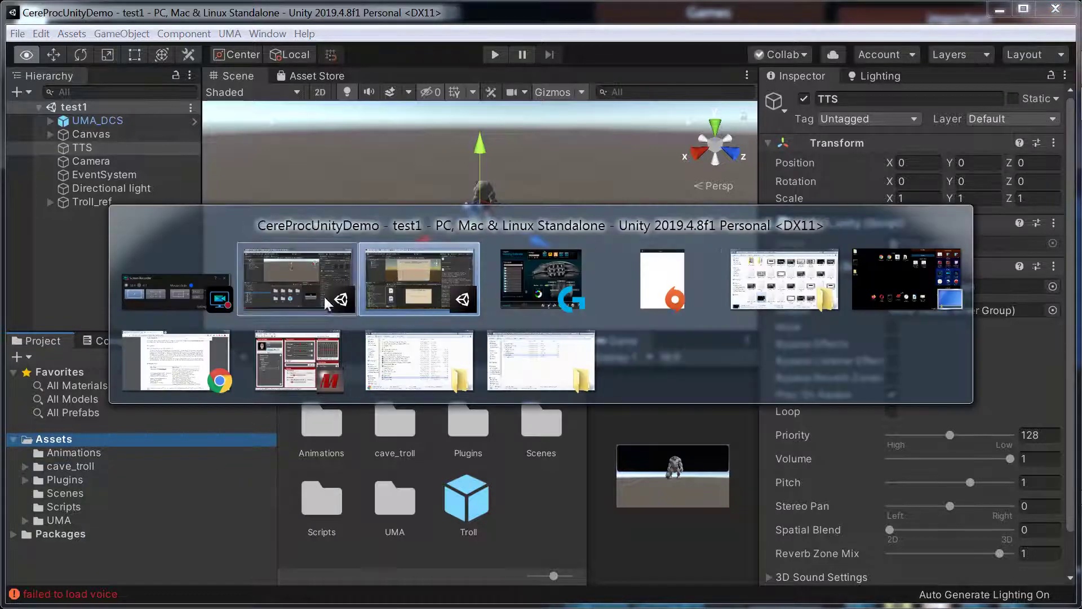
left_click(444, 263)
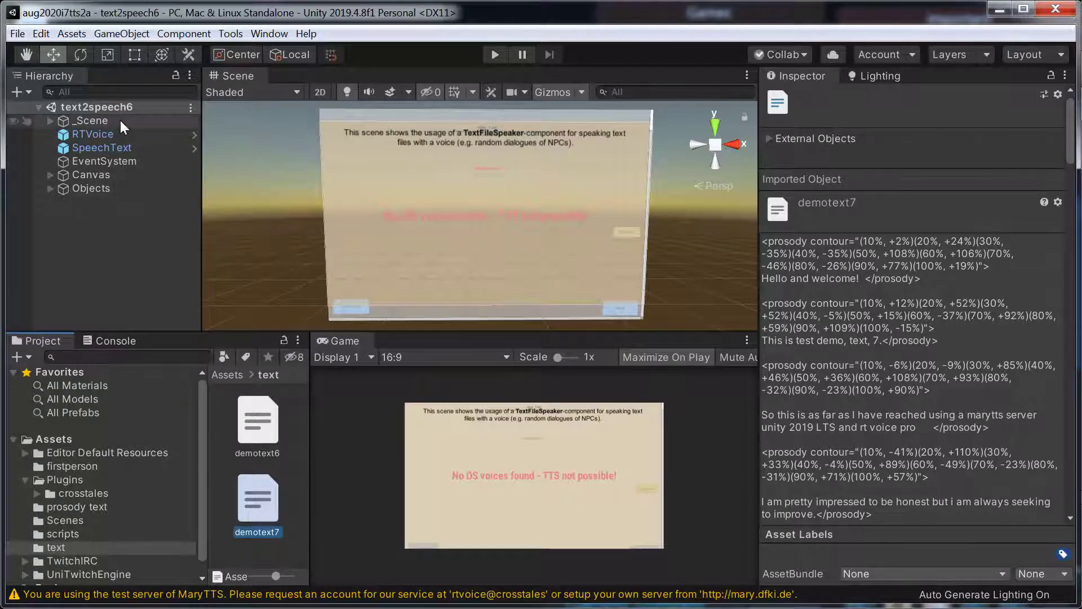
left_click(492, 55)
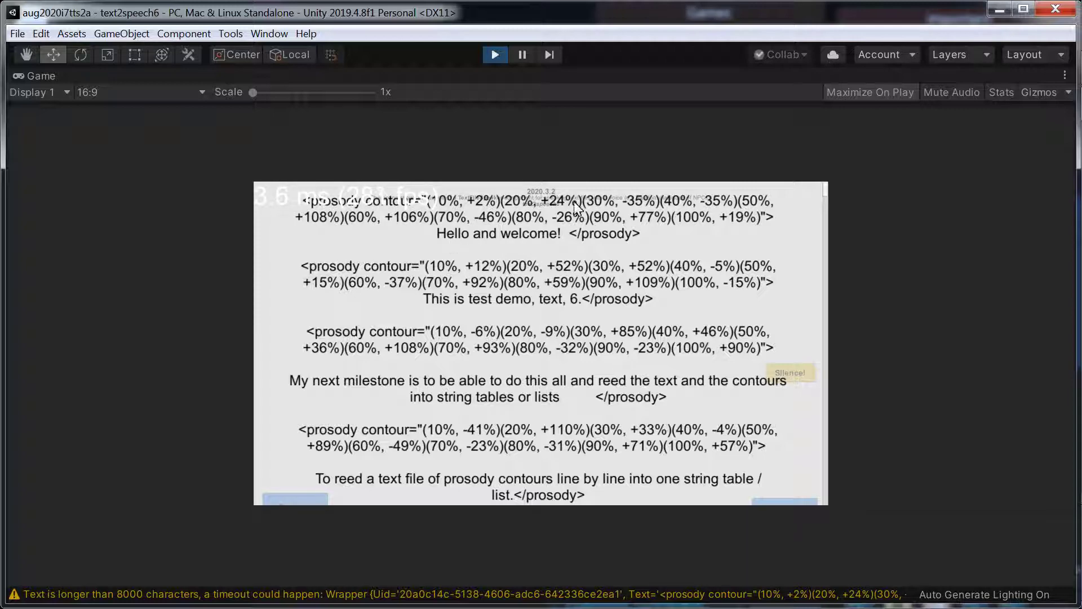
Stop playback and set _Scene's GUI Main Text Files Element 0 to demotext7 instead of demotext6.
left_click(498, 53)
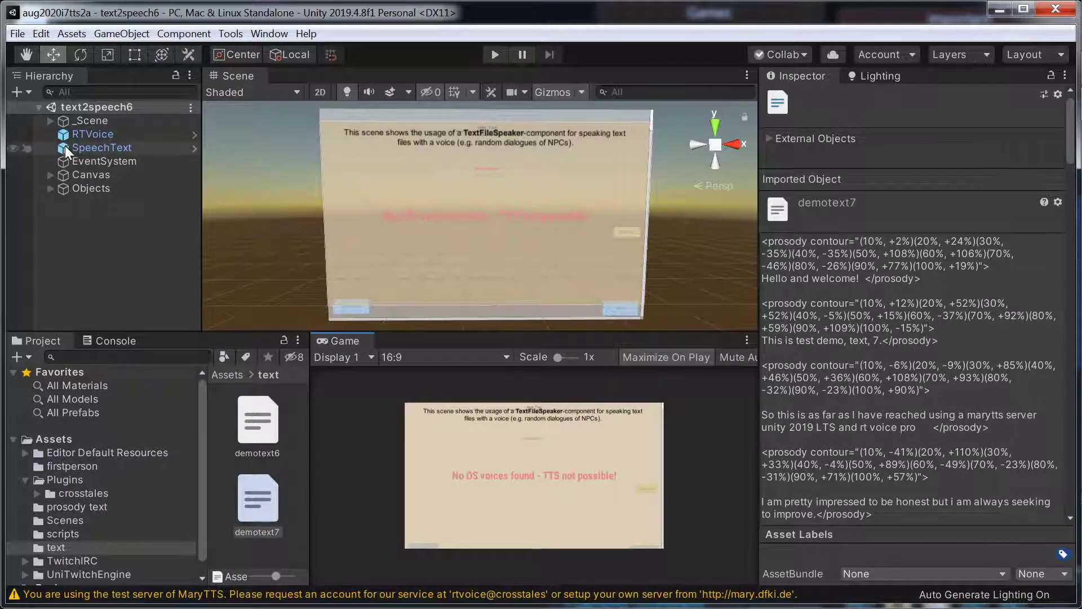
left_click(122, 120)
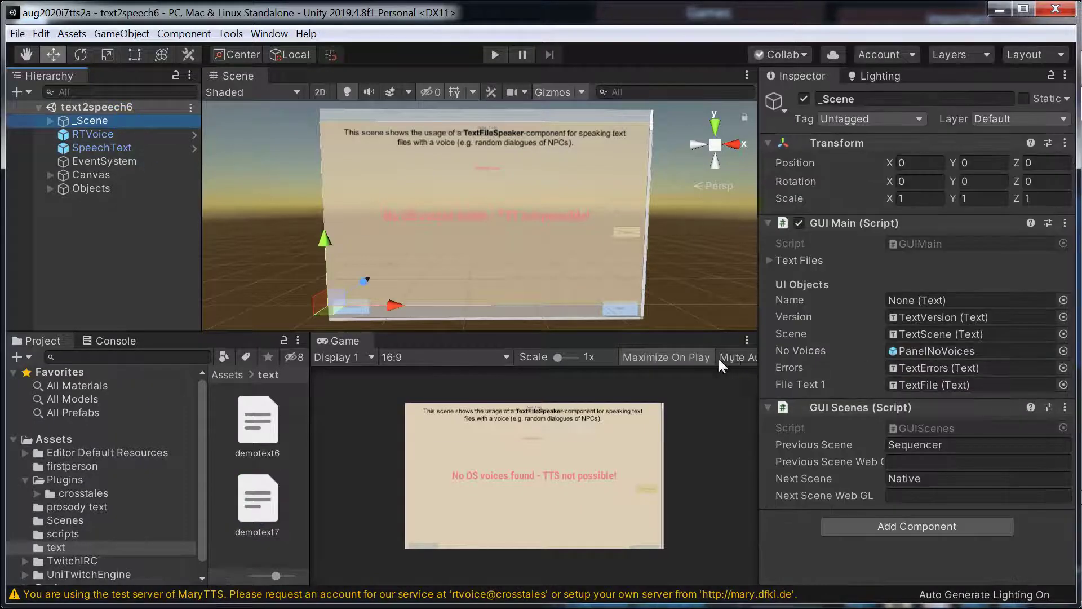
left_click(914, 461)
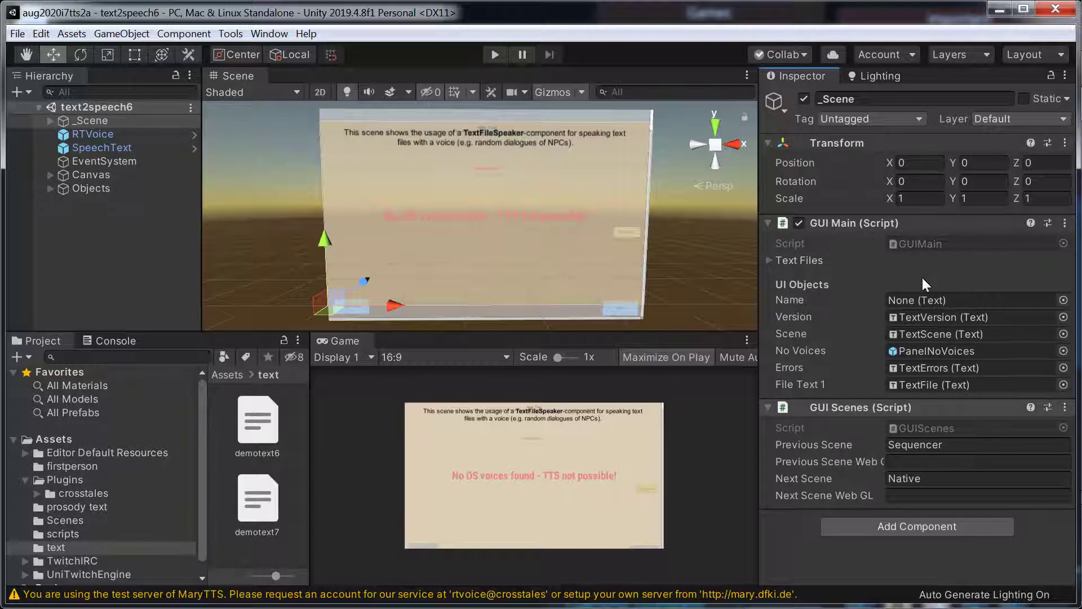
left_click(290, 509)
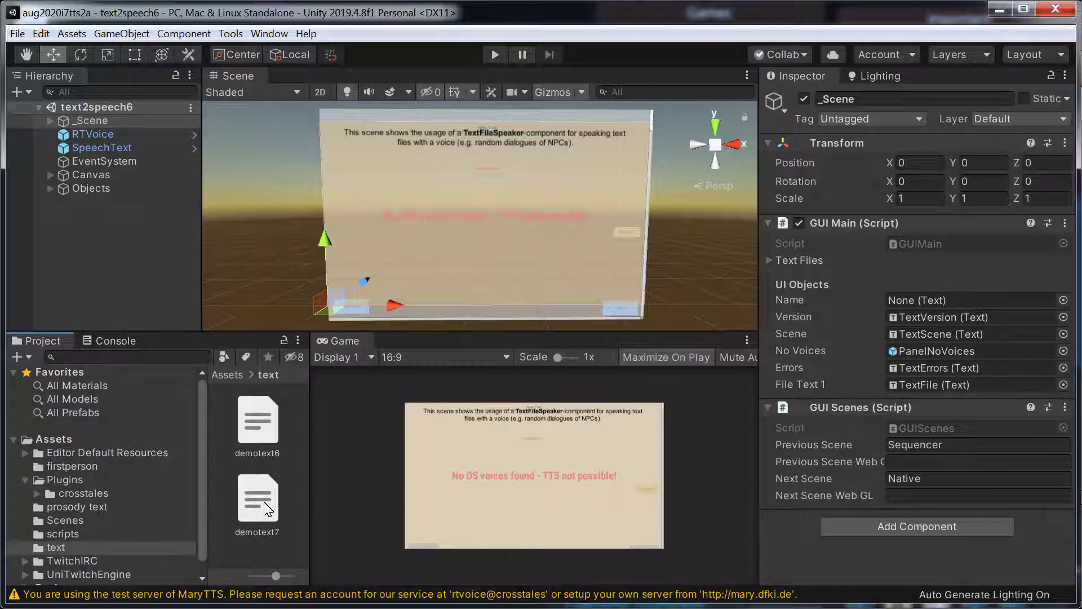
left_click(770, 260)
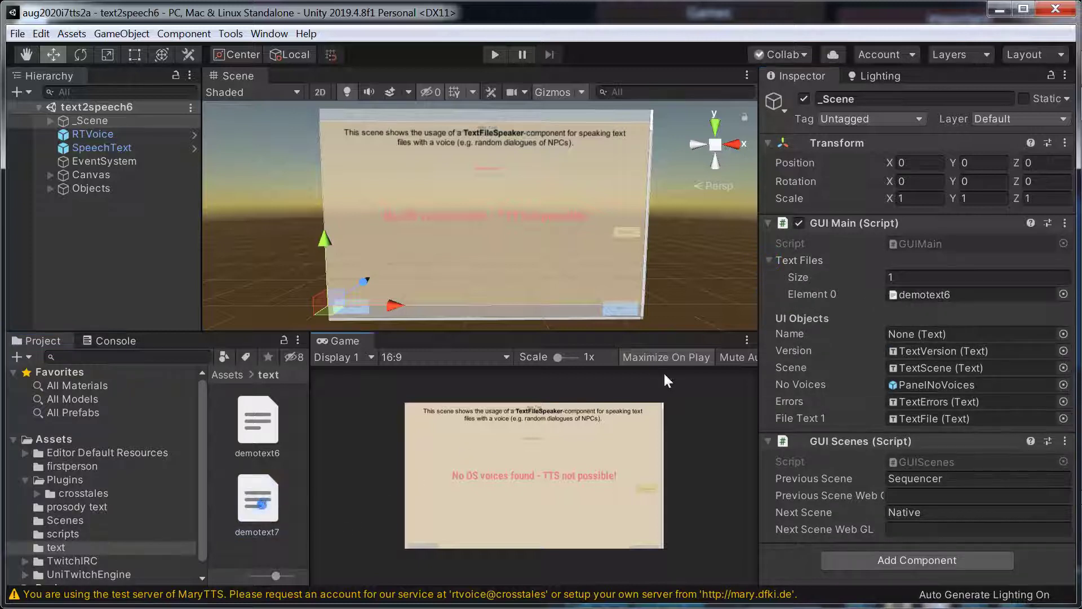
left_click(932, 294)
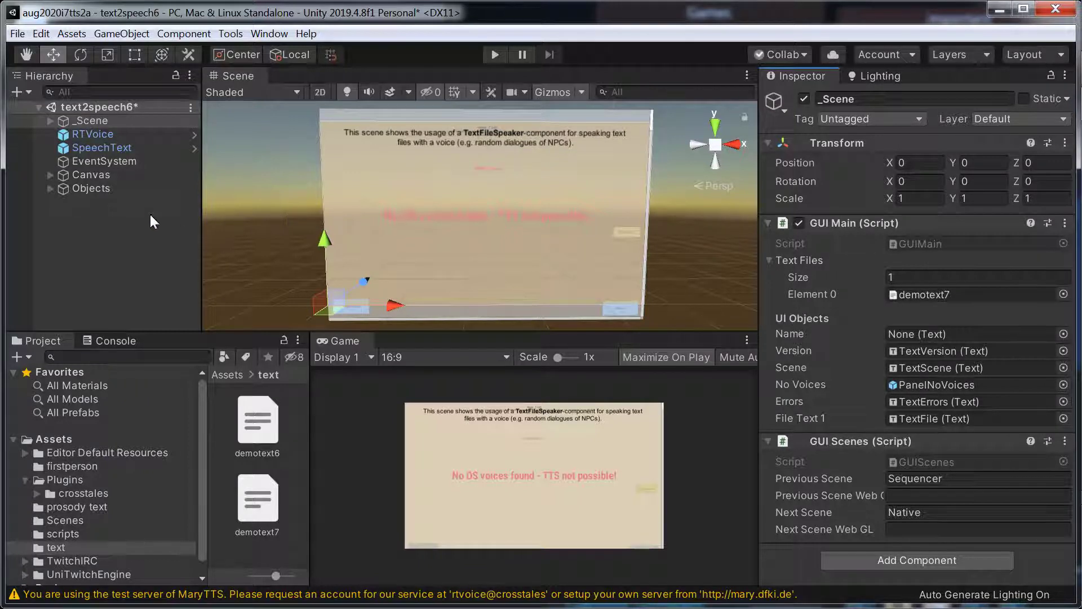
Select RTVoice to review its Speaker settings: MaryTTS on port 443 using RAWMARYXML.
left_click(108, 137)
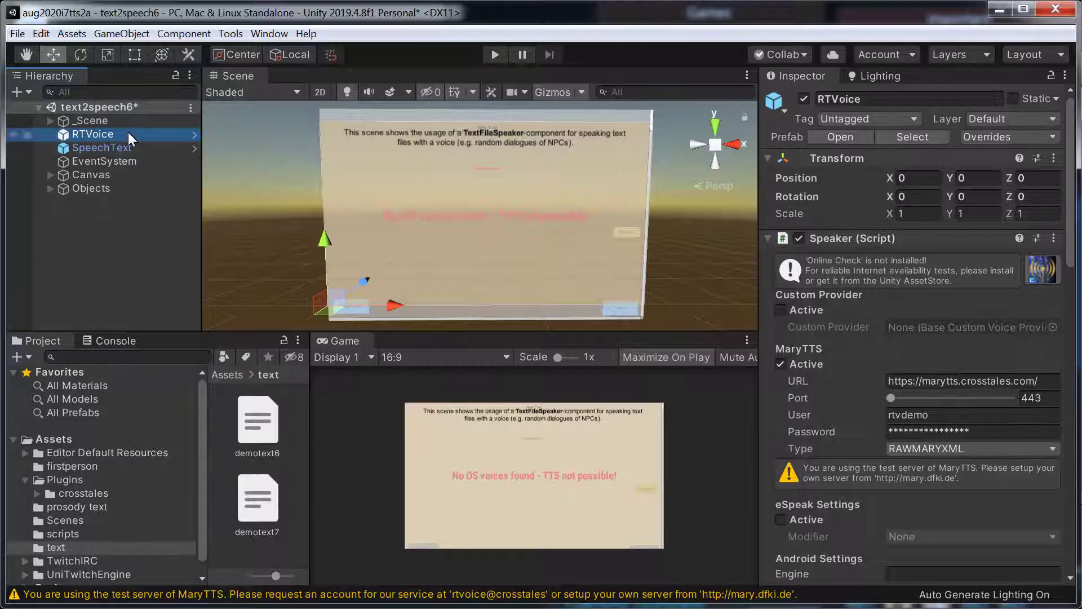
Assign demotext7 to SpeechText's Text Files list, then open demotext7 in Notepad++.
left_click(122, 148)
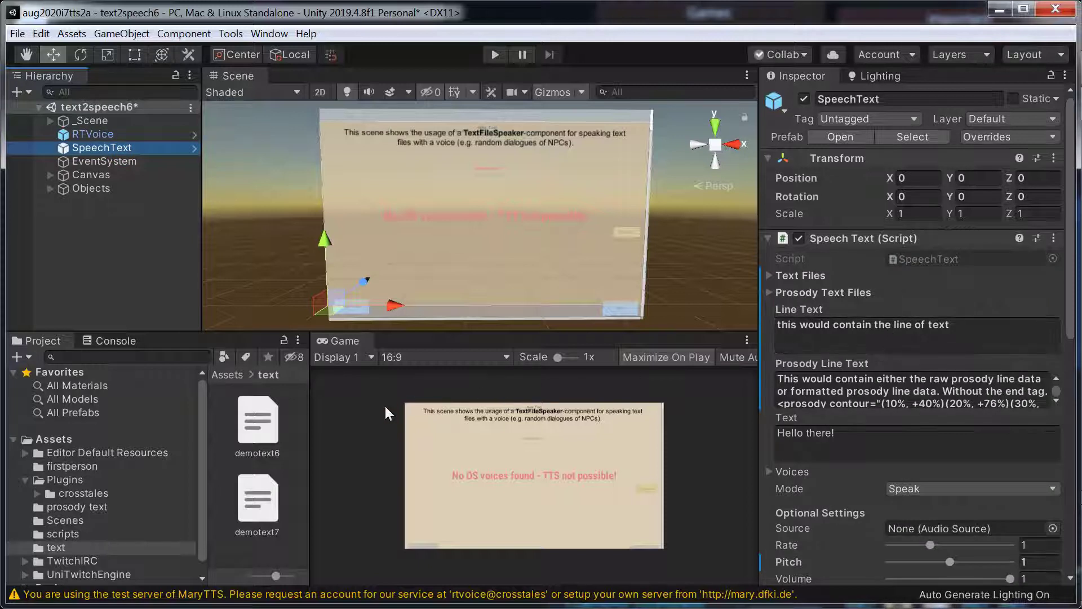
left_click_drag(254, 503, 947, 271)
left_click(946, 311)
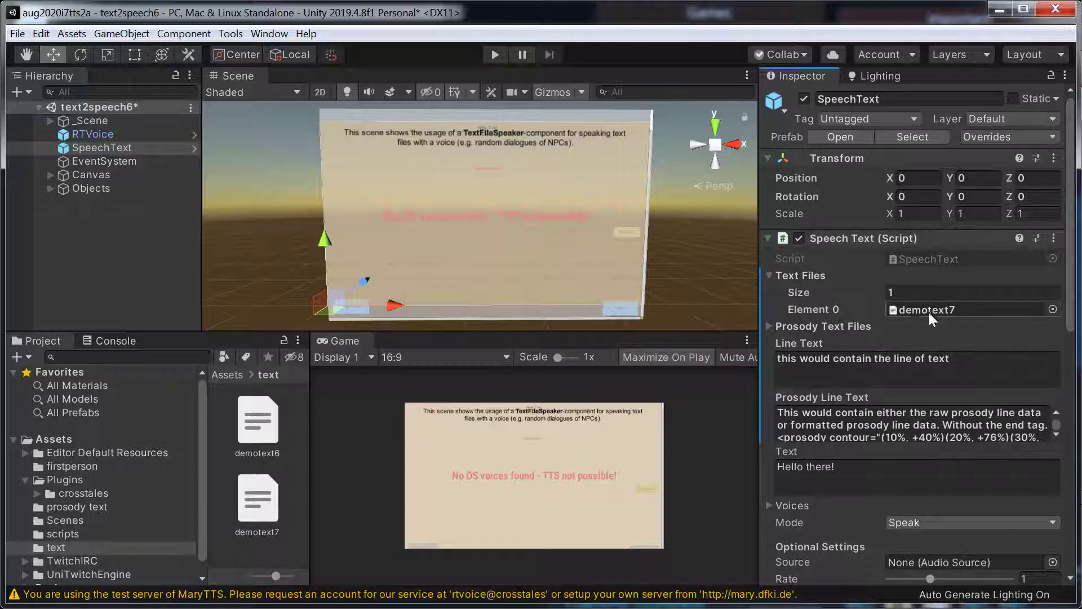
double_click(257, 500)
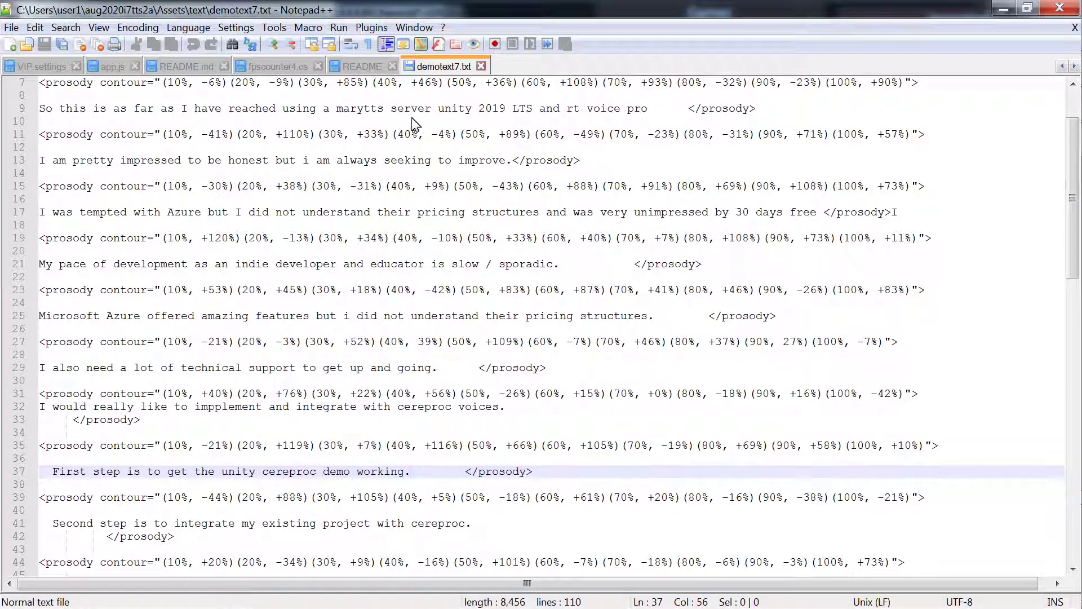
Close demotext7.txt and minimize Notepad++ to get back to Unity.
left_click(481, 67)
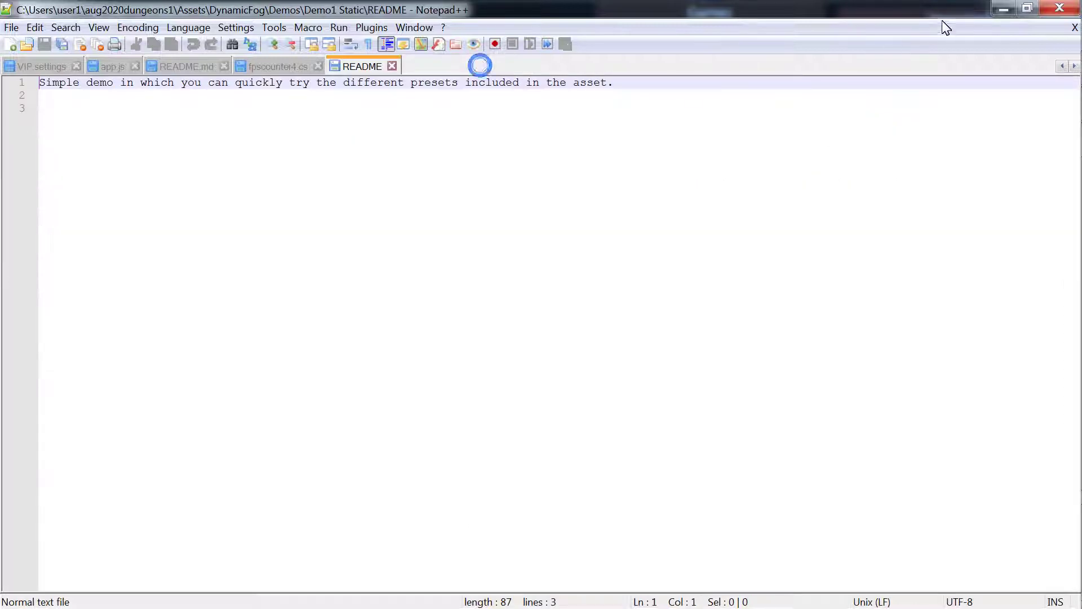
left_click(1003, 9)
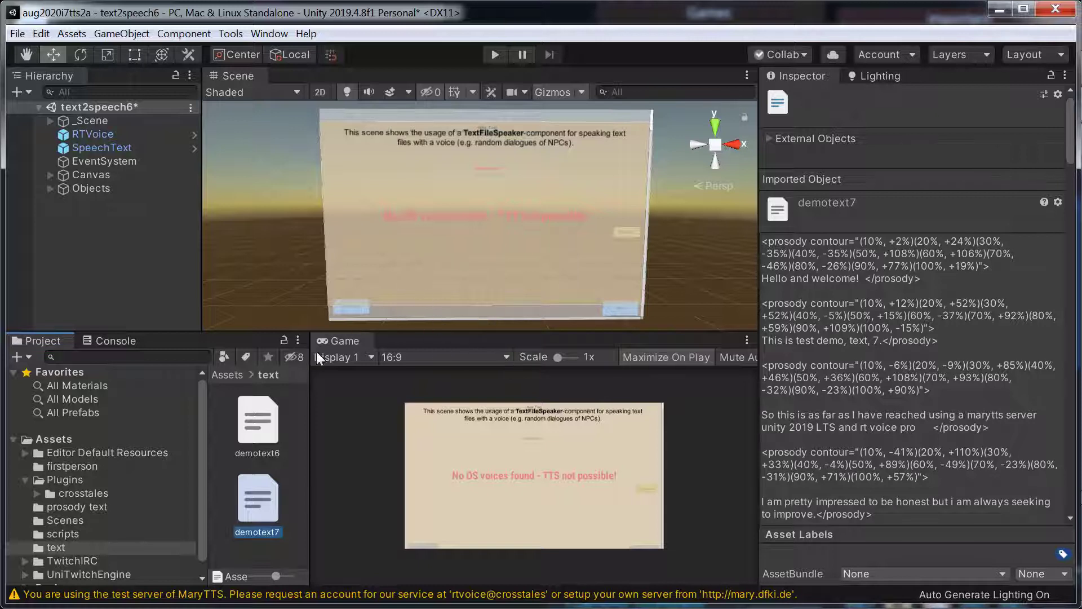
Play the demo, scroll through demotext7's prosody text in the Game view, then stop playback.
left_click(493, 56)
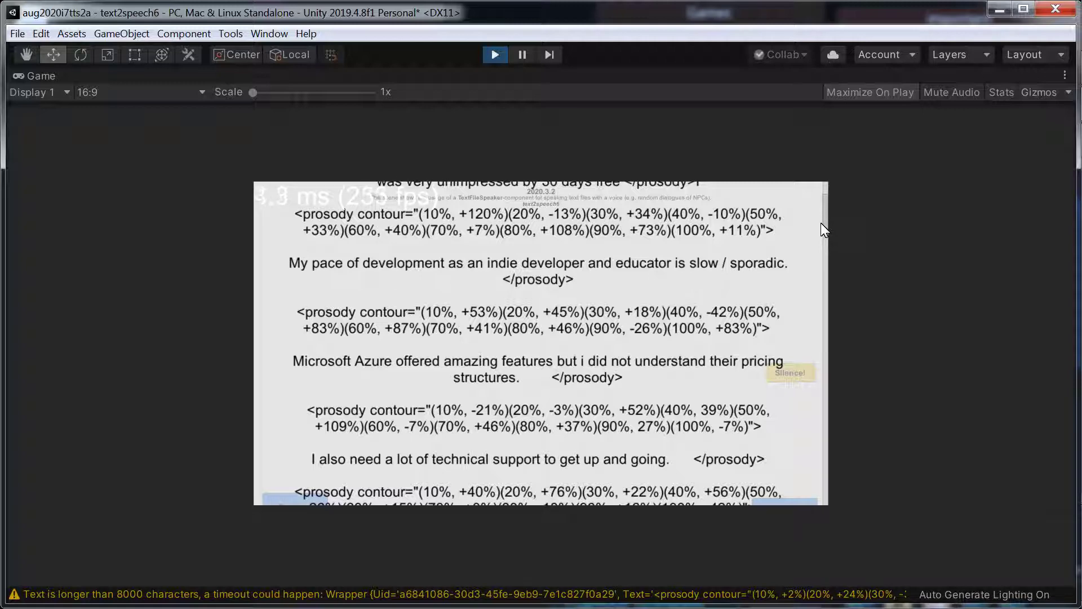
scroll(820, 237, "down", 3)
scroll(820, 239, "up", 3)
scroll(821, 244, "down", 3)
scroll(818, 240, "up", 3)
scroll(818, 236, "down", 3)
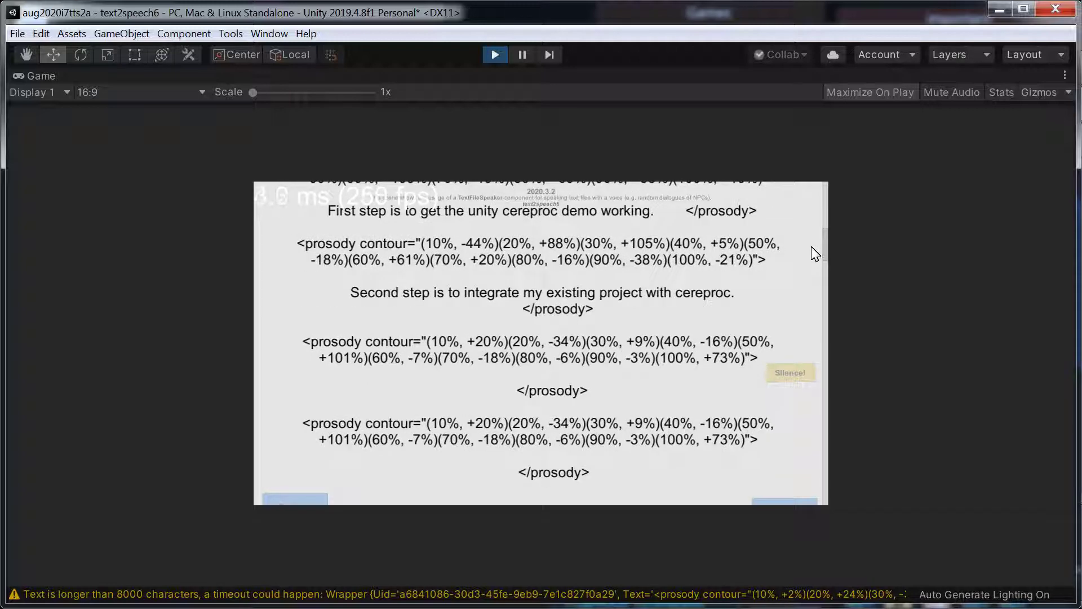
scroll(816, 244, "up", 3)
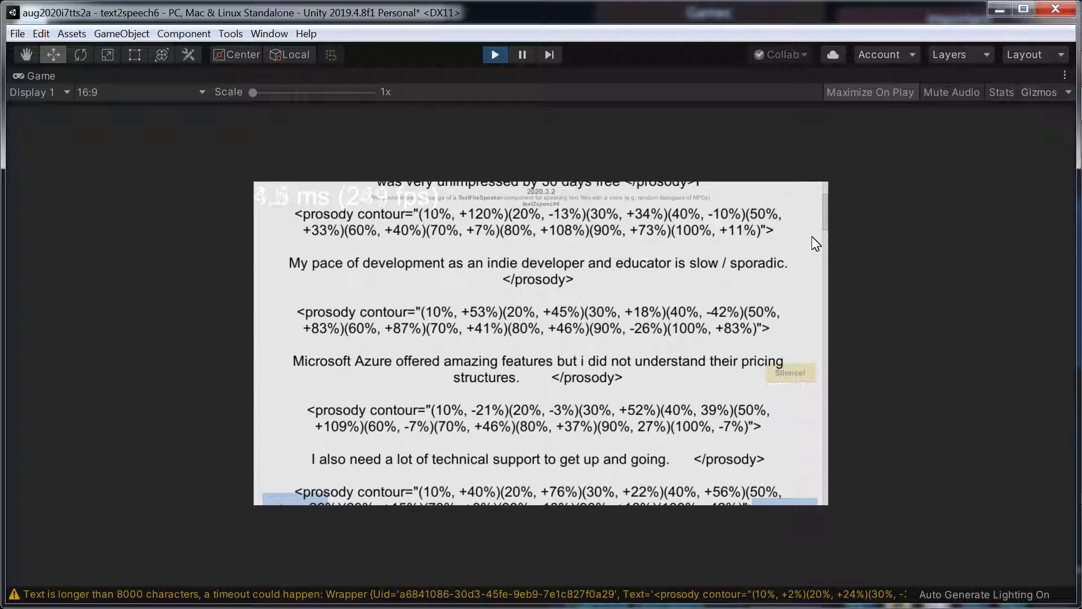
scroll(815, 248, "down", 3)
scroll(813, 256, "up", 3)
scroll(812, 256, "down", 3)
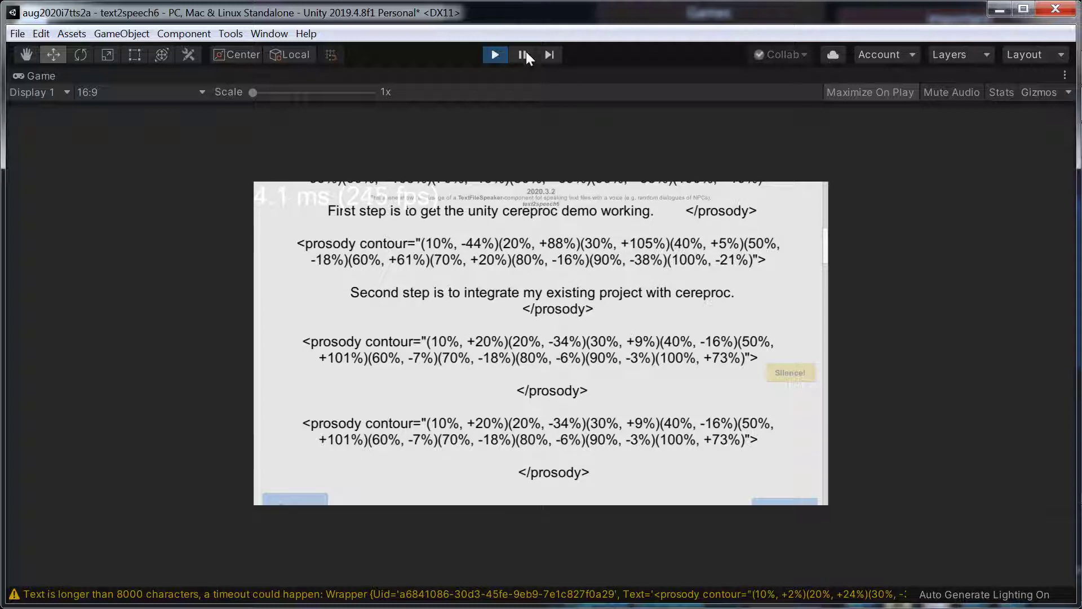
left_click(495, 60)
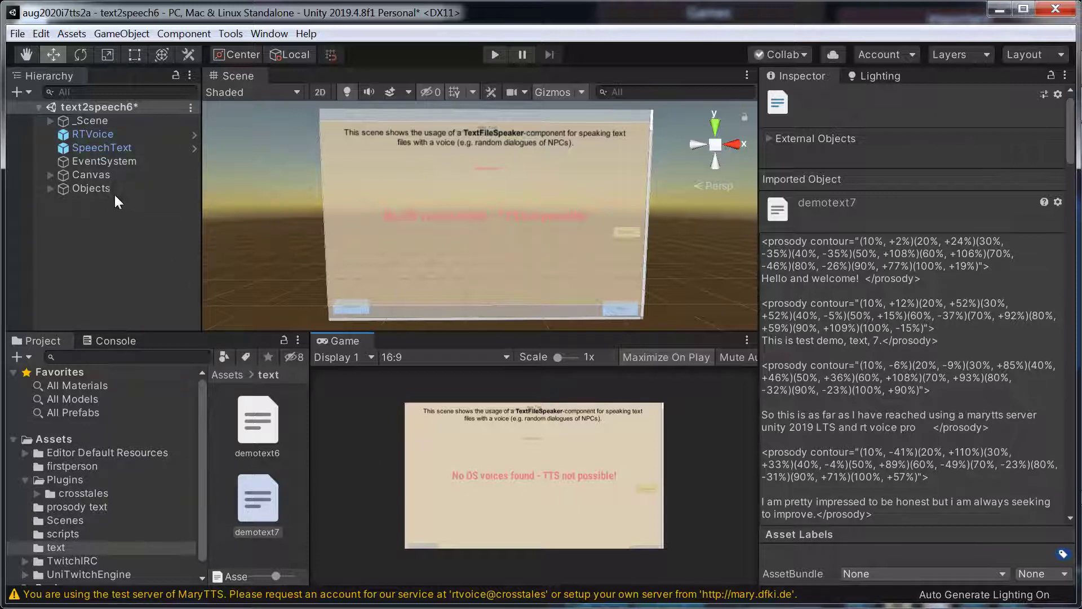
Compare the RTVoice speaker and SpeechText Inspector settings by selecting each in turn.
left_click(103, 147)
left_click(100, 133)
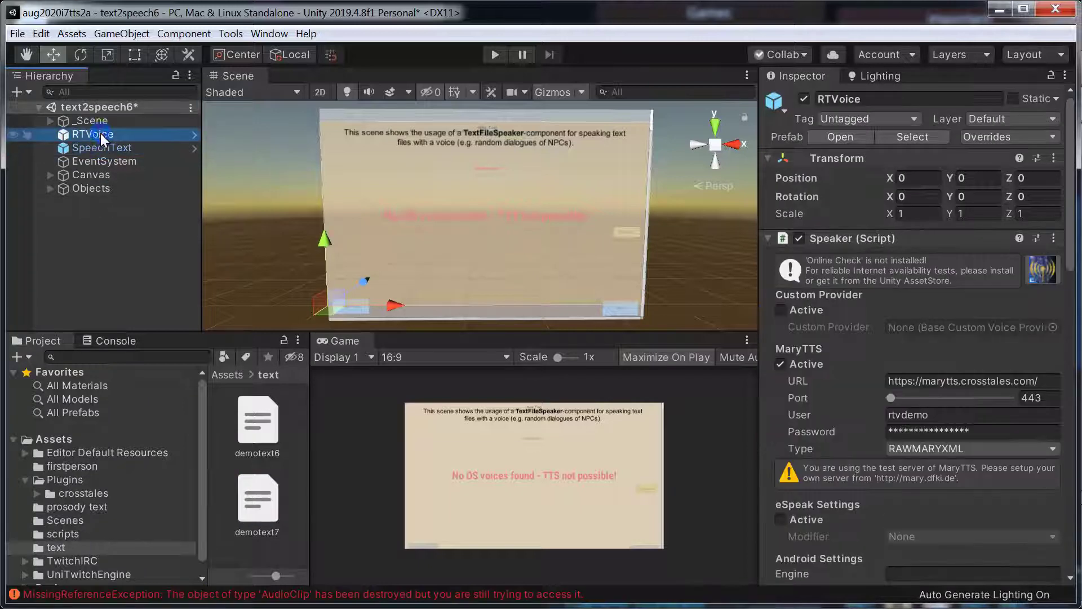
left_click(101, 148)
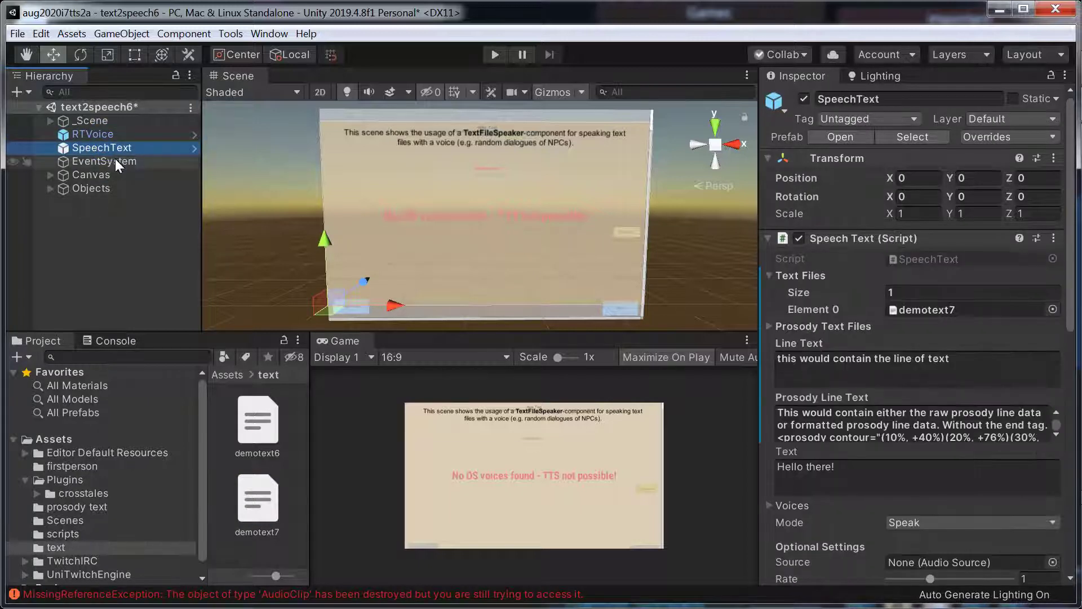
left_click(103, 135)
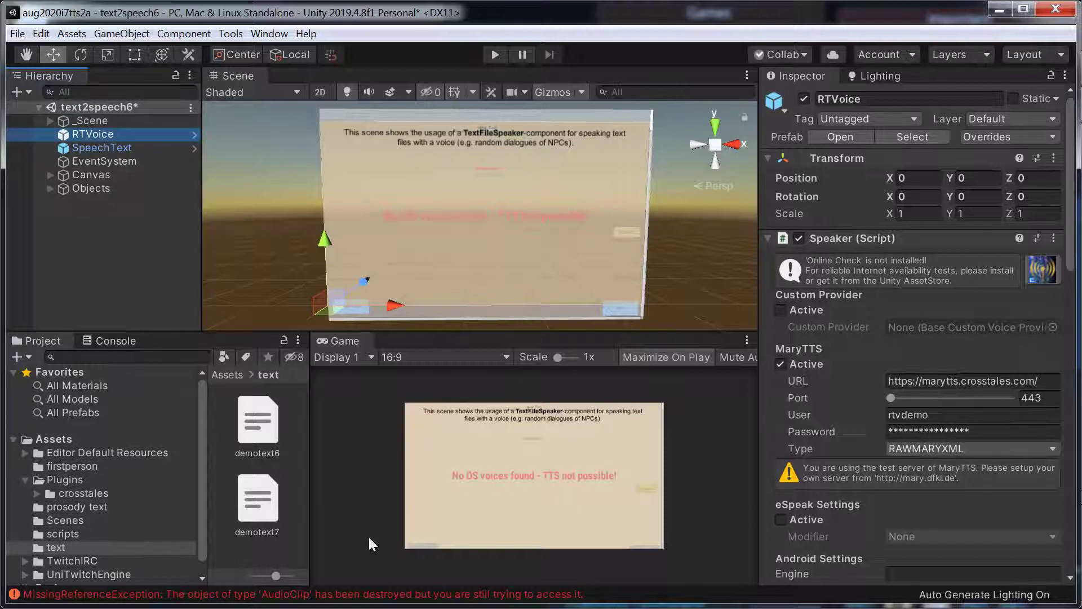
Clear the Hierarchy selection and save the modified scene.
left_click(160, 231)
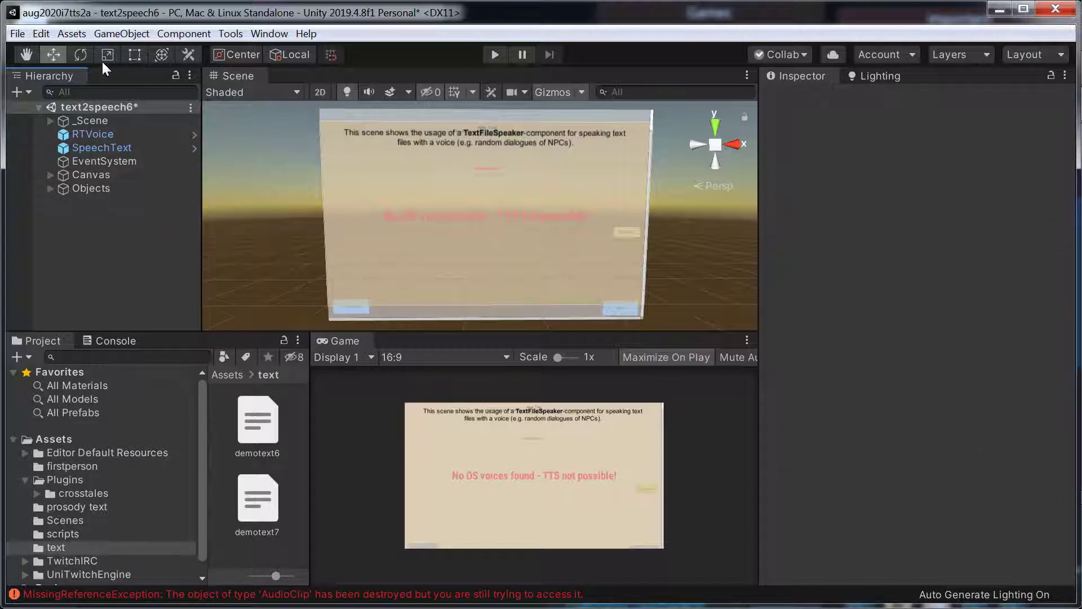
left_click(17, 34)
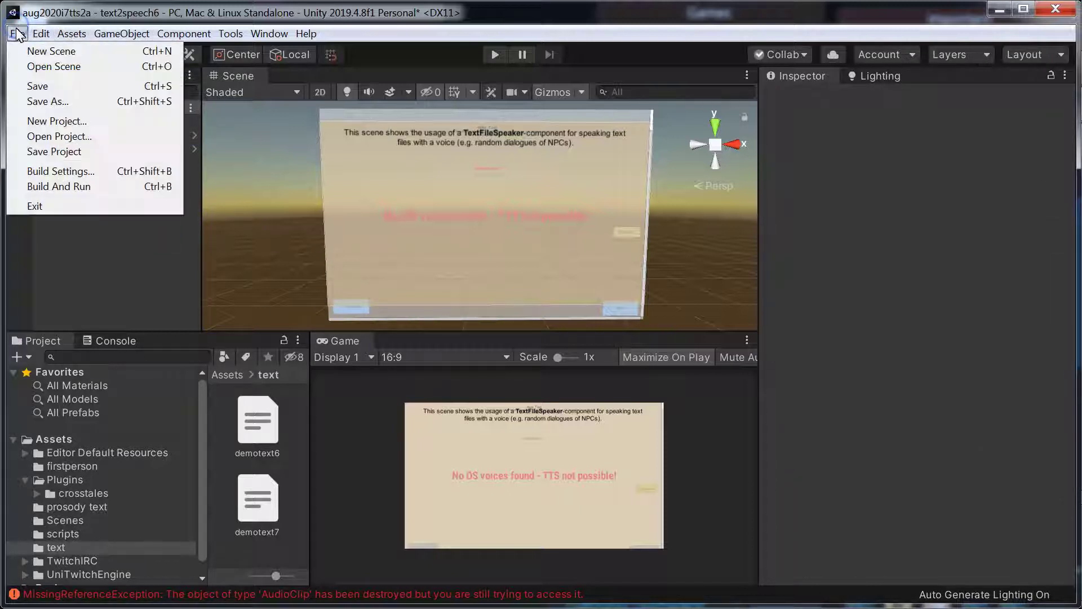
left_click(45, 88)
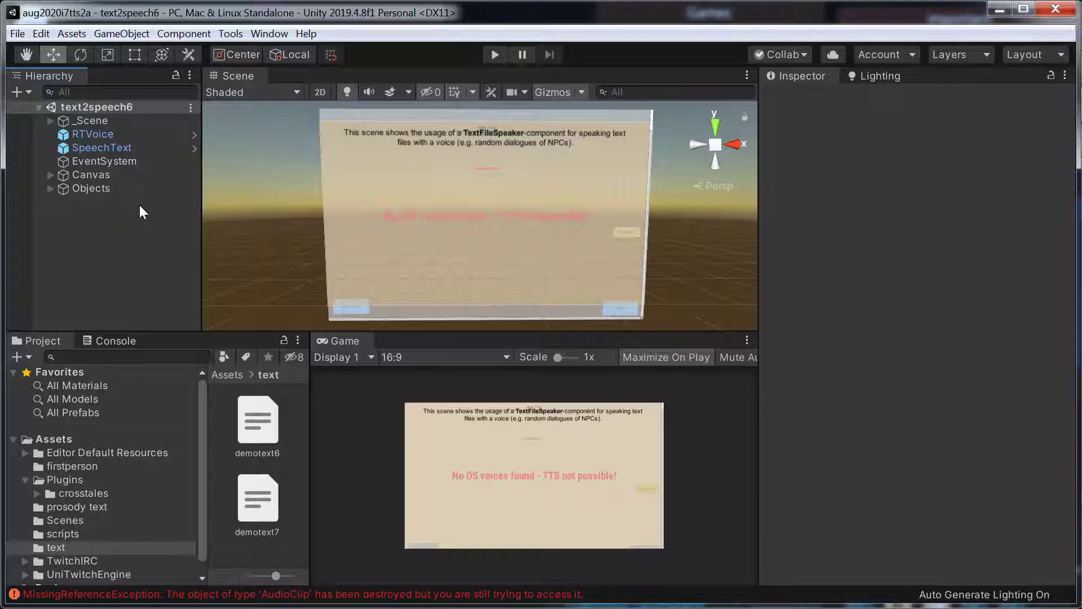
Browse the Project tree's Plugins, crosstales and firstperson folders.
left_click(204, 454)
left_click(86, 492)
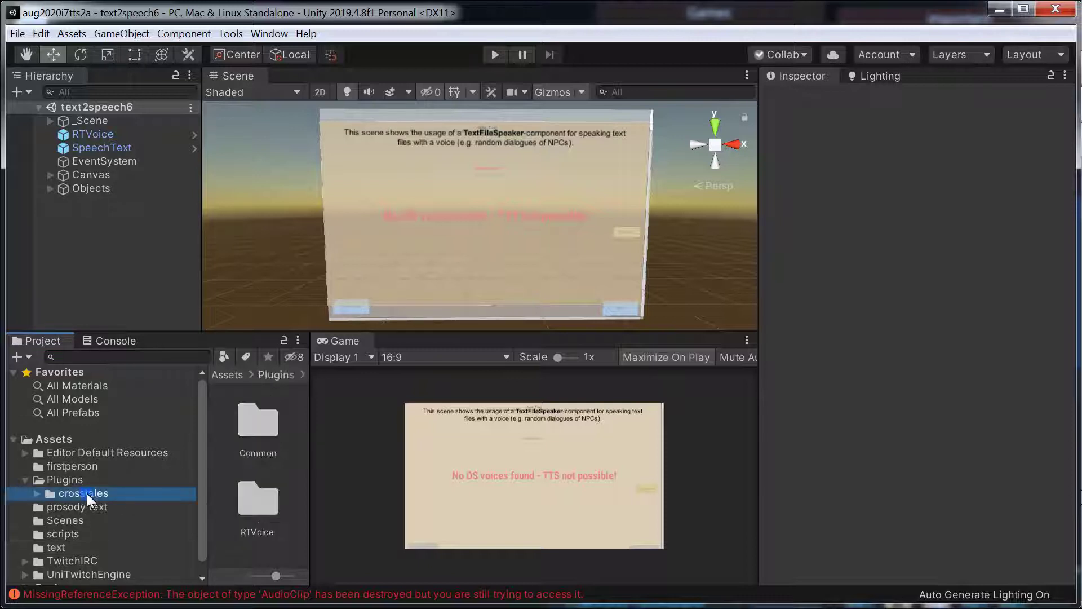
left_click(99, 467)
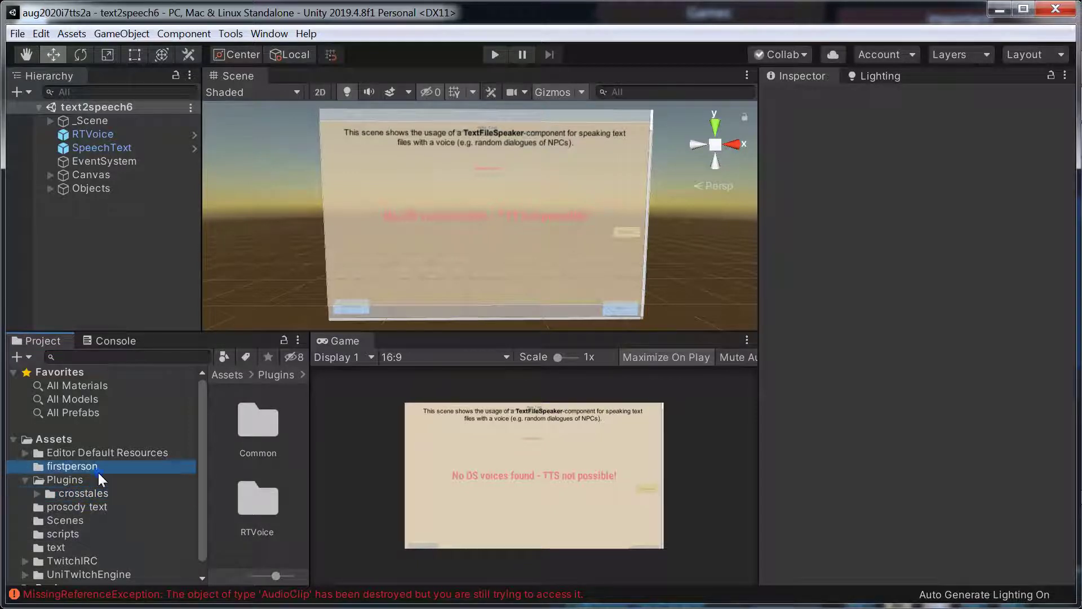
left_click(99, 494)
left_click(100, 477)
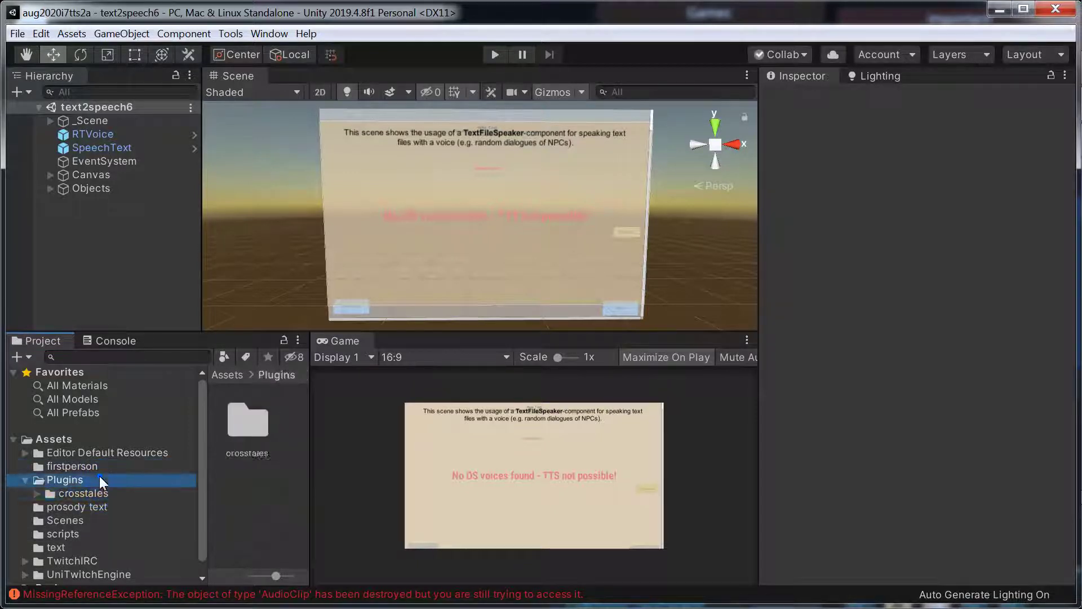
left_click(112, 466)
left_click(114, 495)
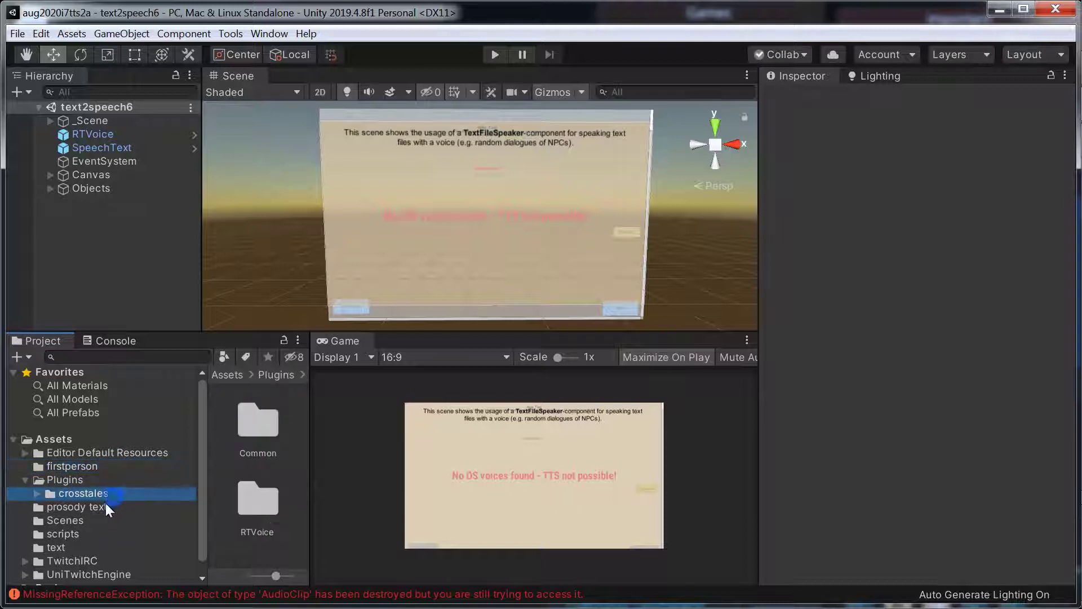
left_click(104, 506)
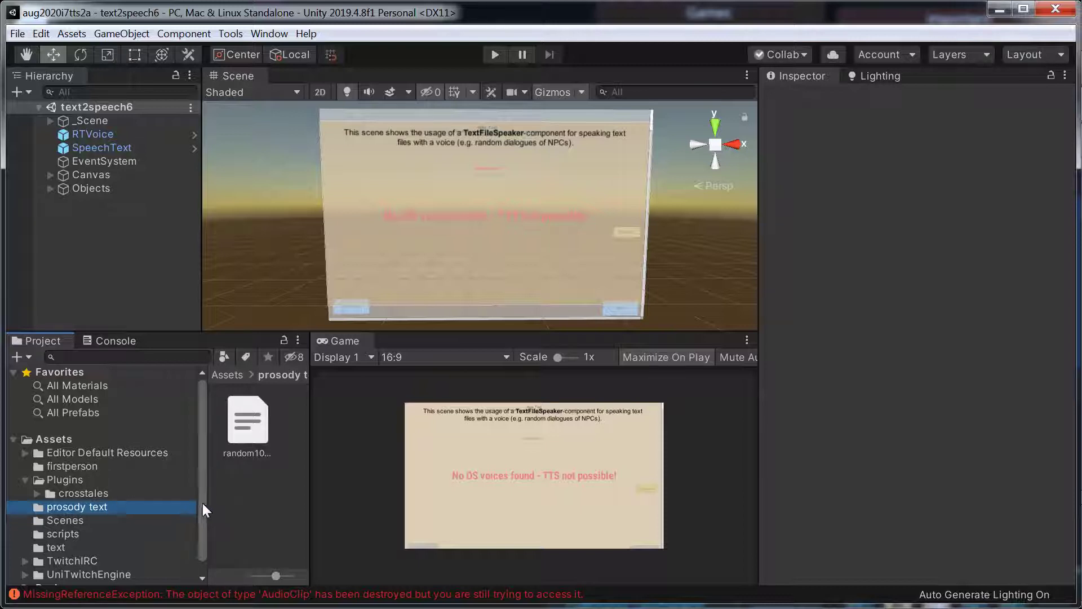
Widen the Project panel and open the Plugins/crosstales/RTVoice folder.
left_click_drag(202, 503, 195, 543)
left_click(55, 505)
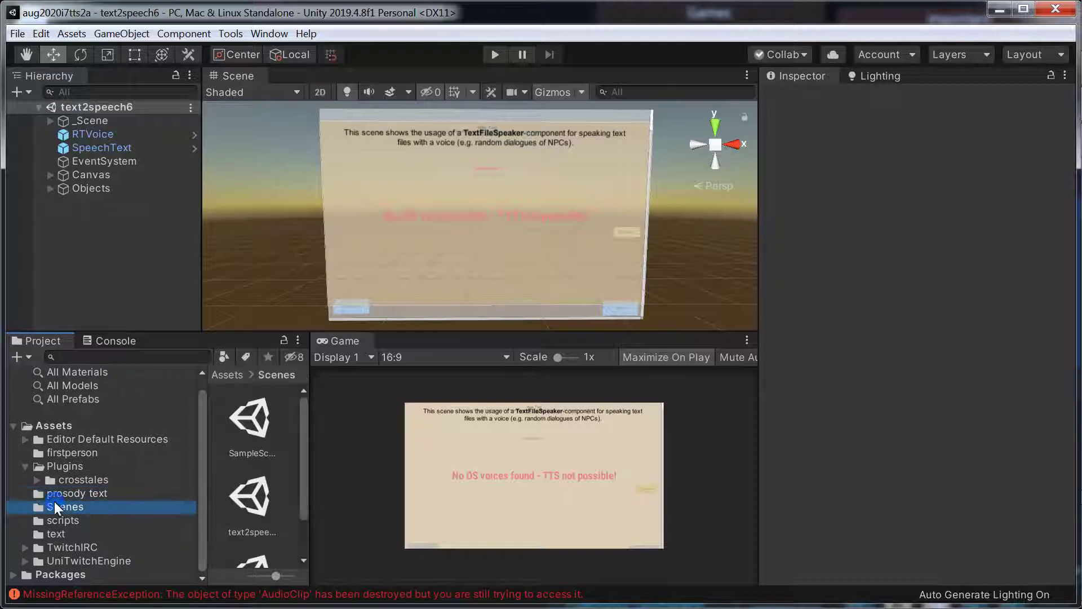
left_click_drag(309, 499, 494, 486)
left_click(69, 465)
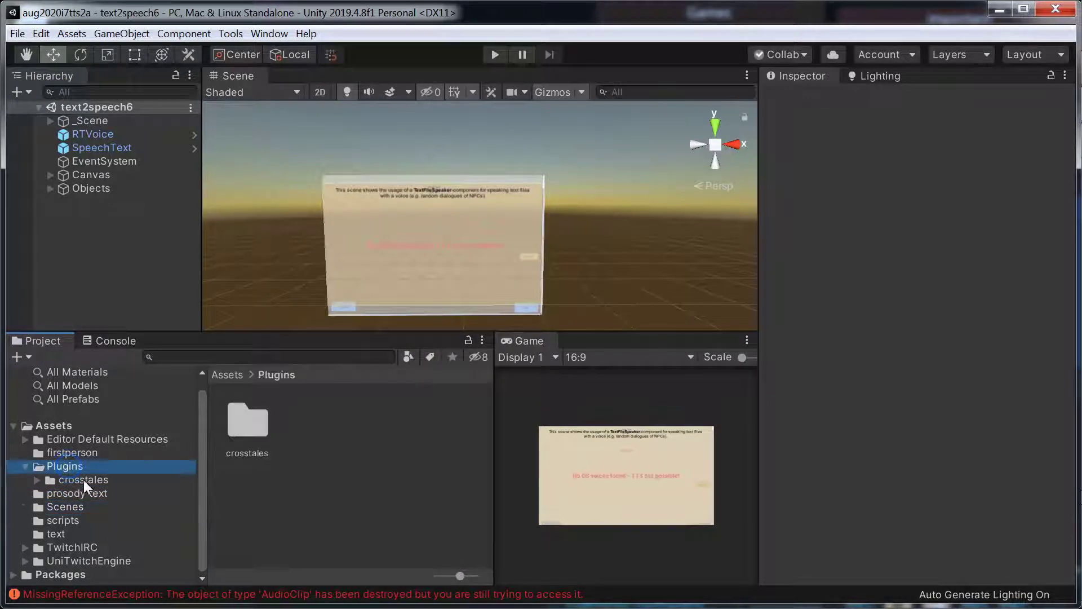
left_click(82, 478)
left_click(310, 420)
double_click(309, 421)
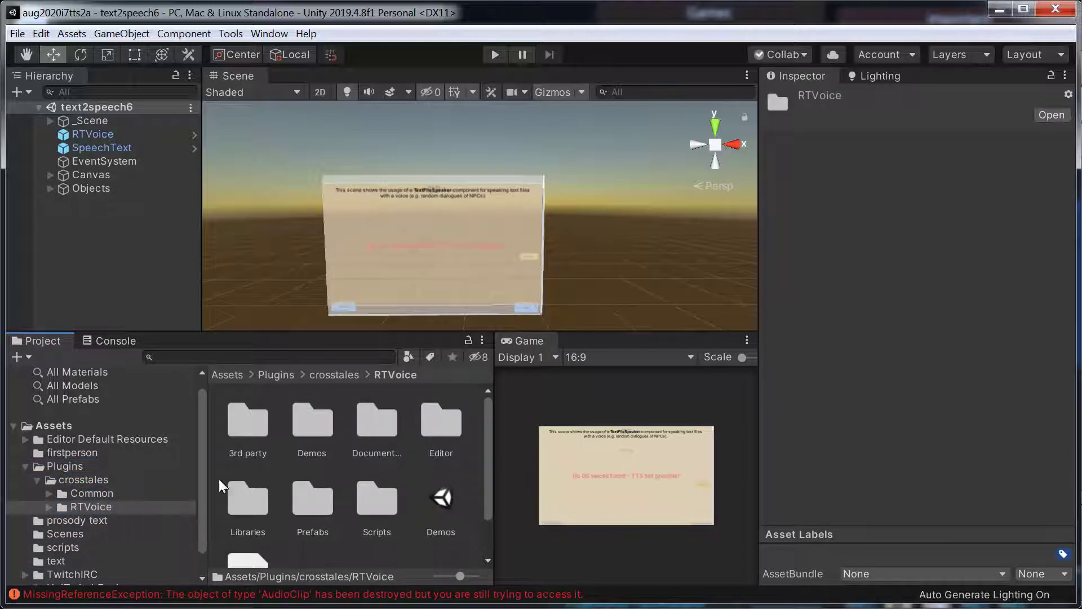
Import the UI unitypackage from the Common folder.
left_click(92, 492)
double_click(391, 503)
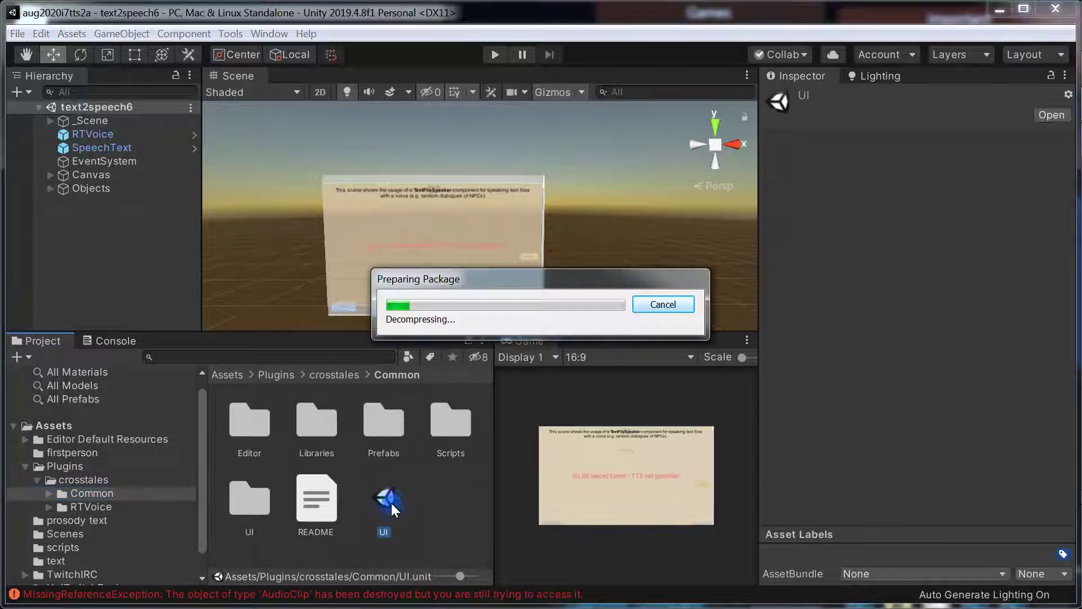
left_click(319, 426)
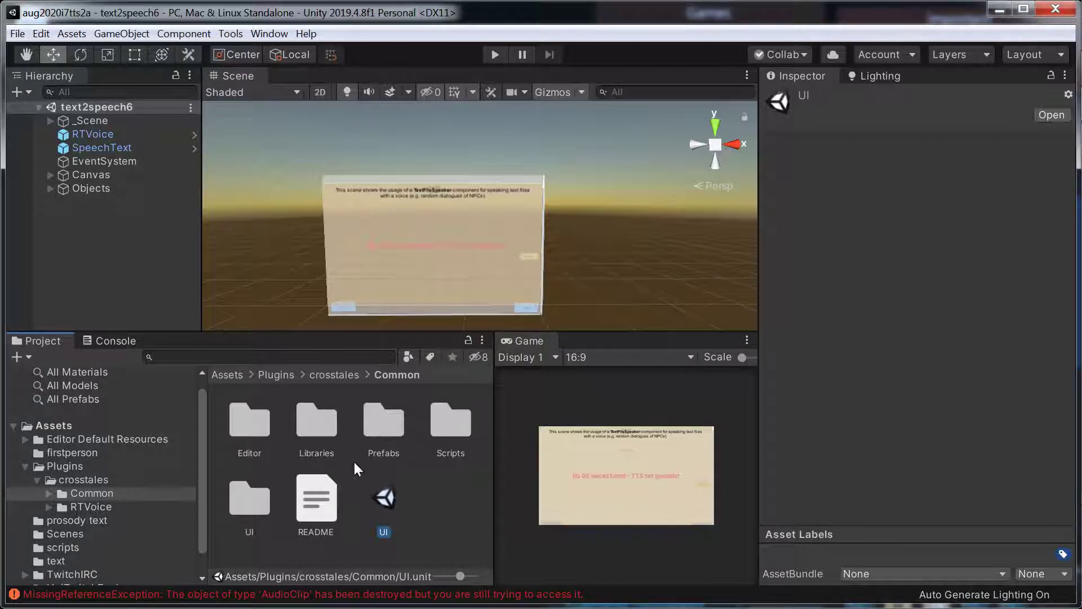
Import all files from the RTVoice Demos package.
left_click(79, 507)
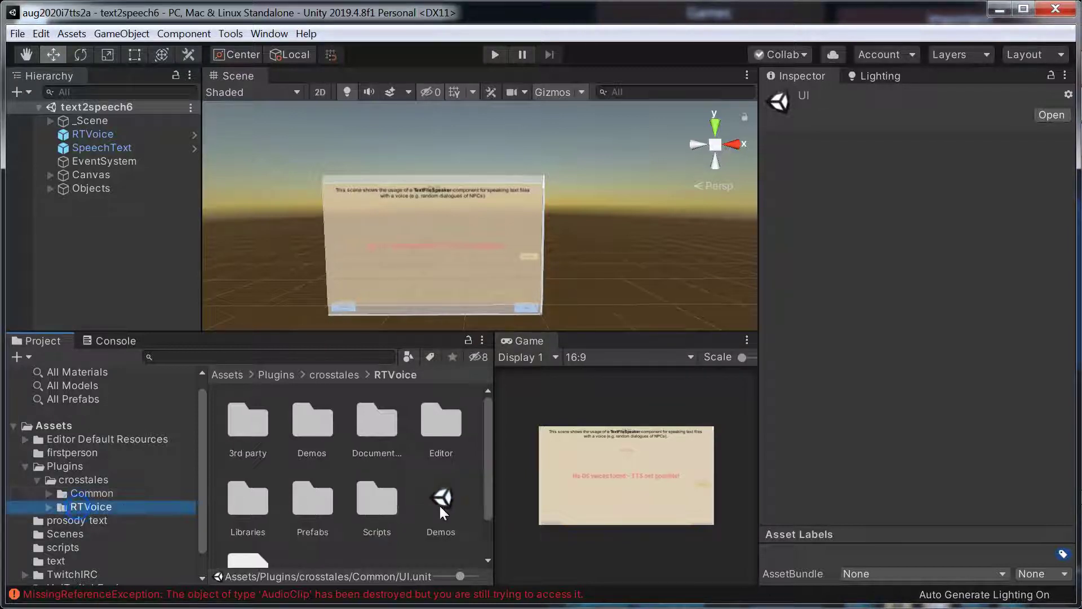
double_click(446, 504)
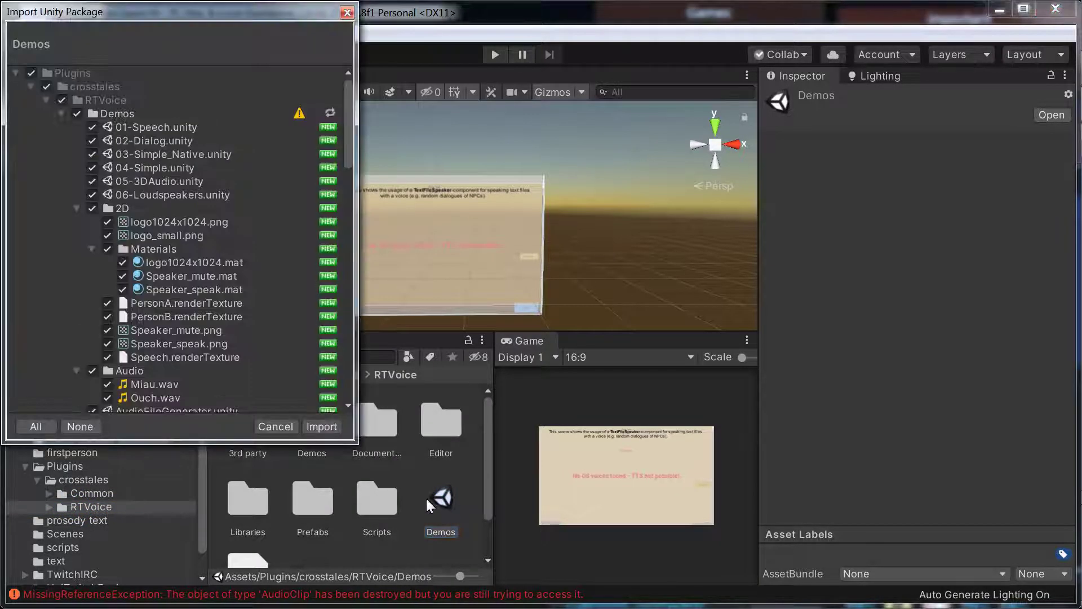
left_click(333, 427)
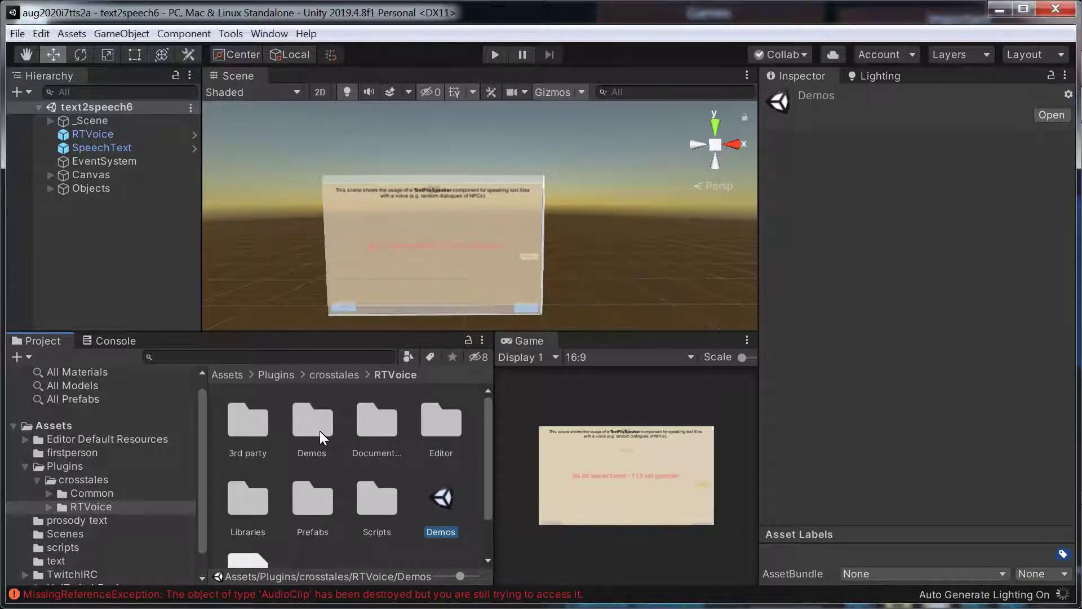
Open the Demos folder, load the 01-Speech scene and enter Play mode.
double_click(319, 430)
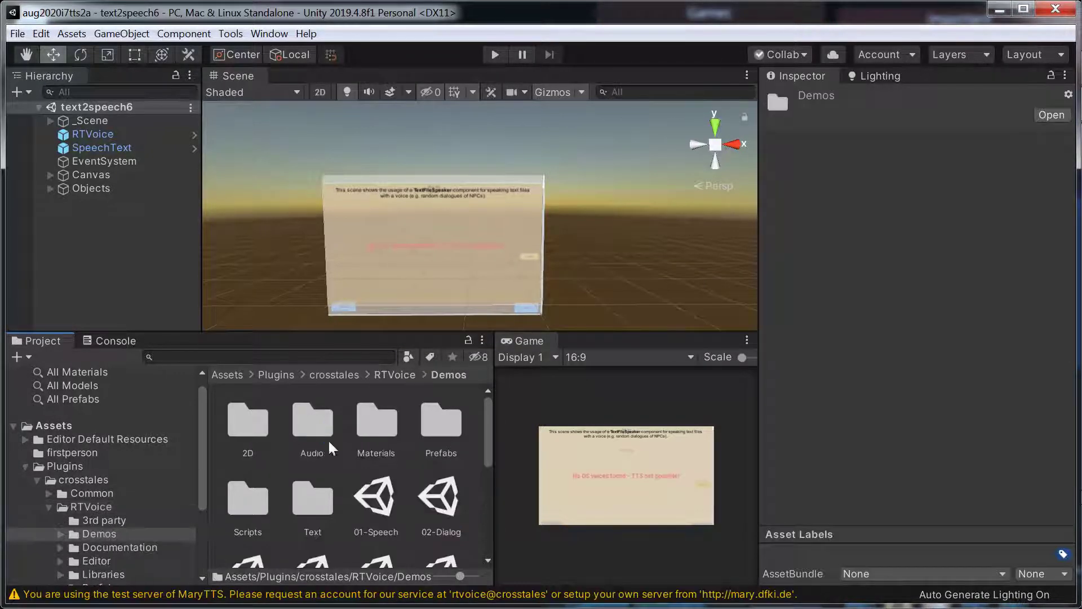
double_click(374, 496)
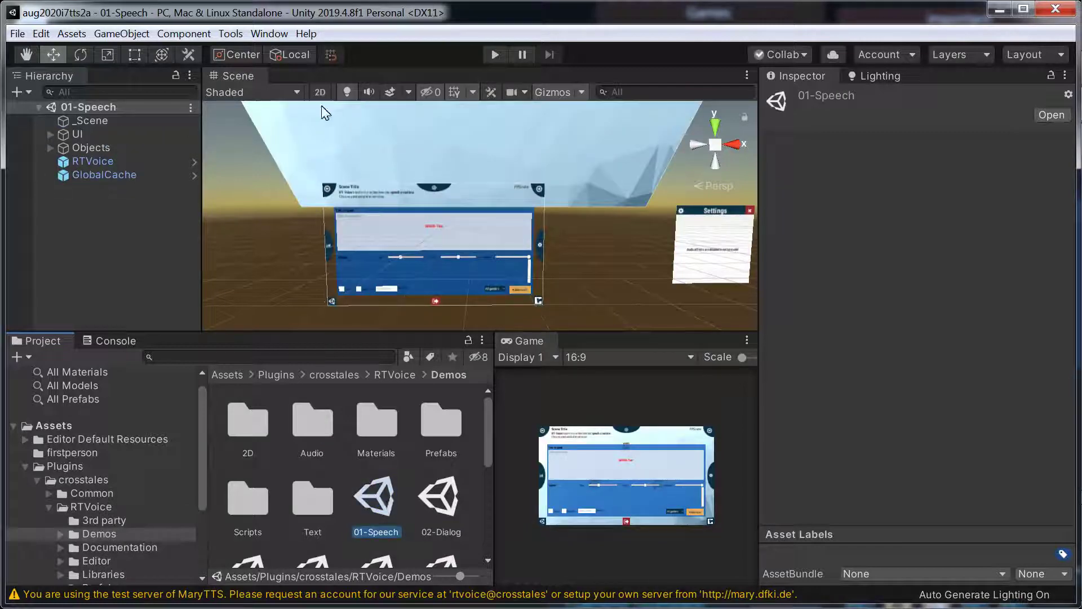
left_click(494, 54)
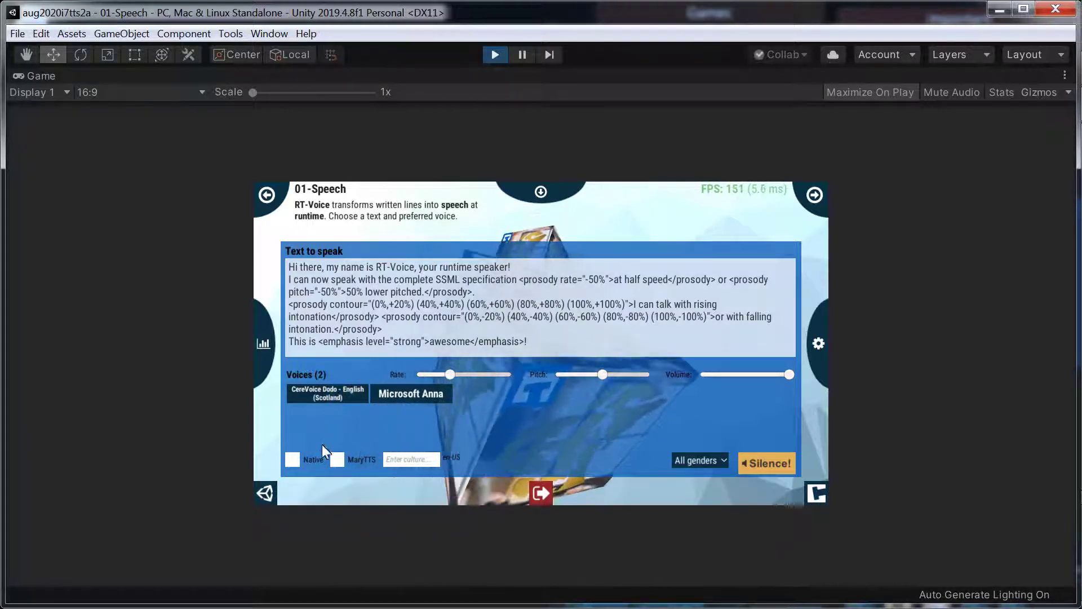
Turn the Native filter off, speak the SSML sample with CereVoice Dodo, then re-enable Native.
left_click(293, 459)
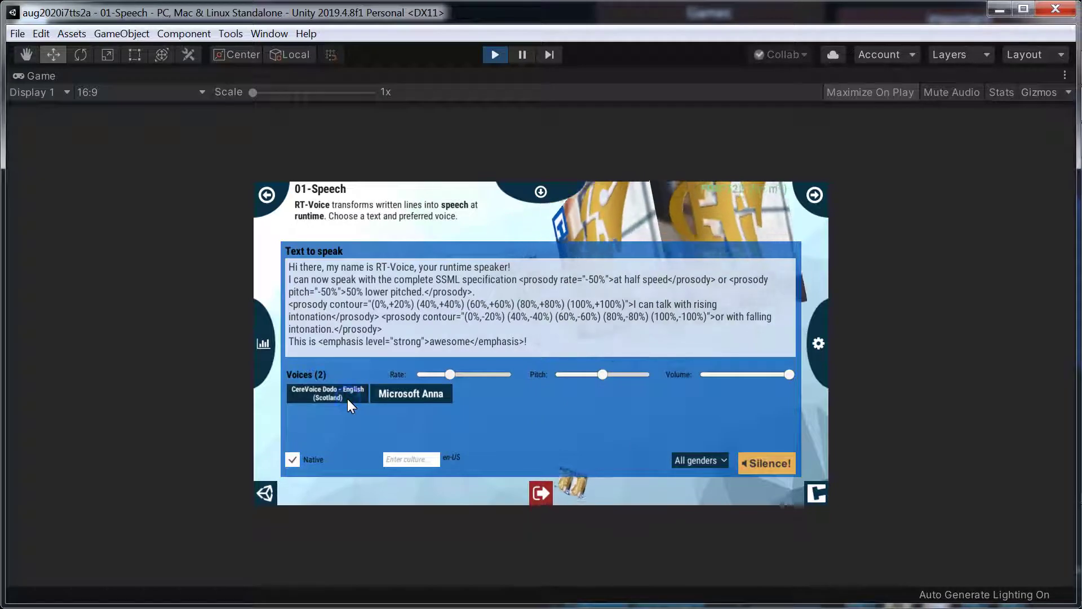
left_click(292, 460)
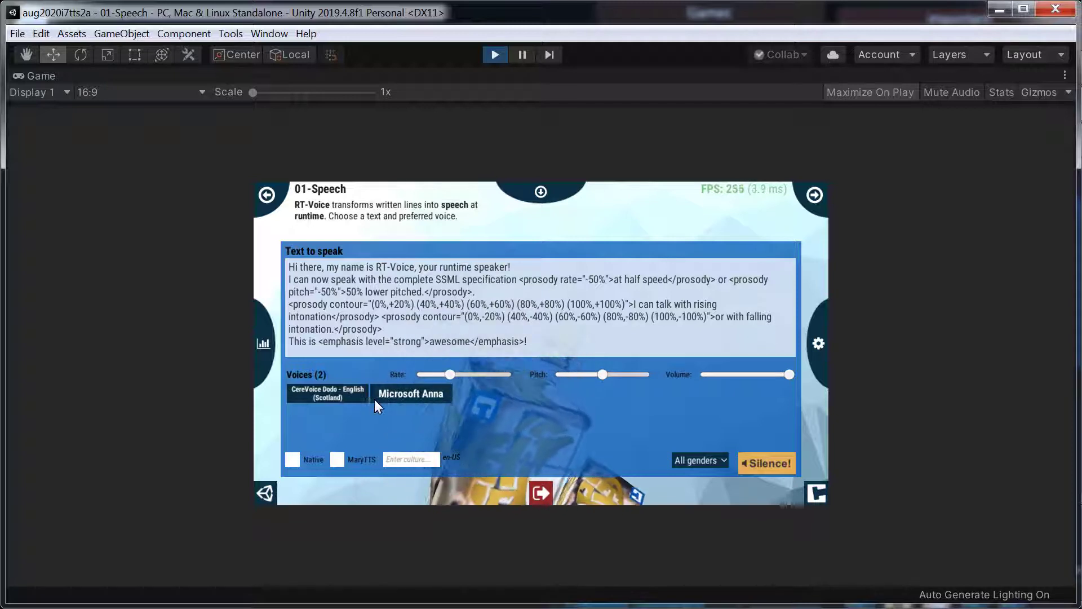
left_click(340, 391)
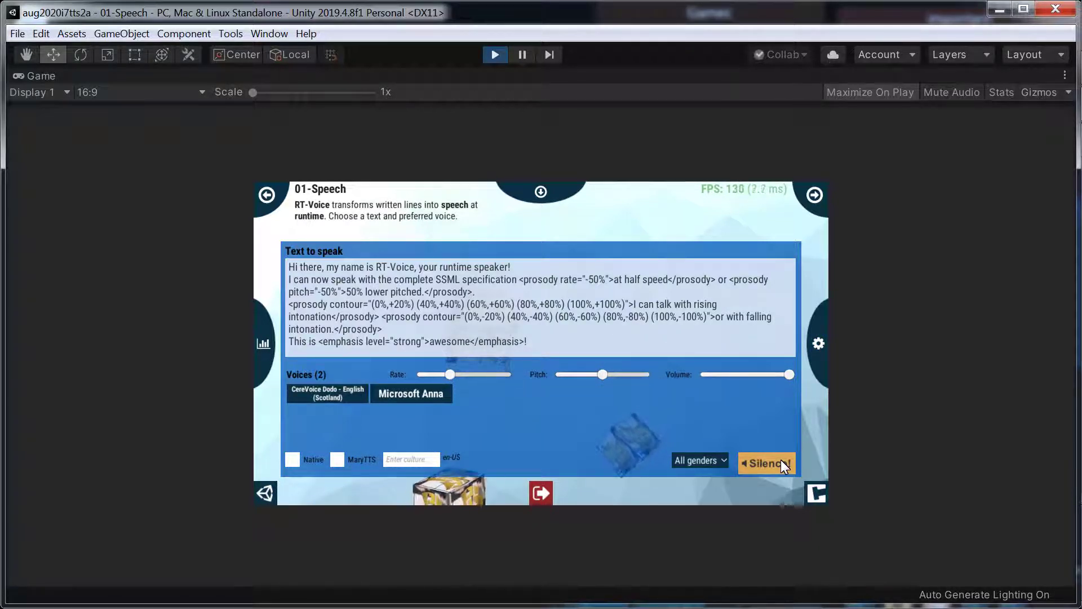
left_click(292, 461)
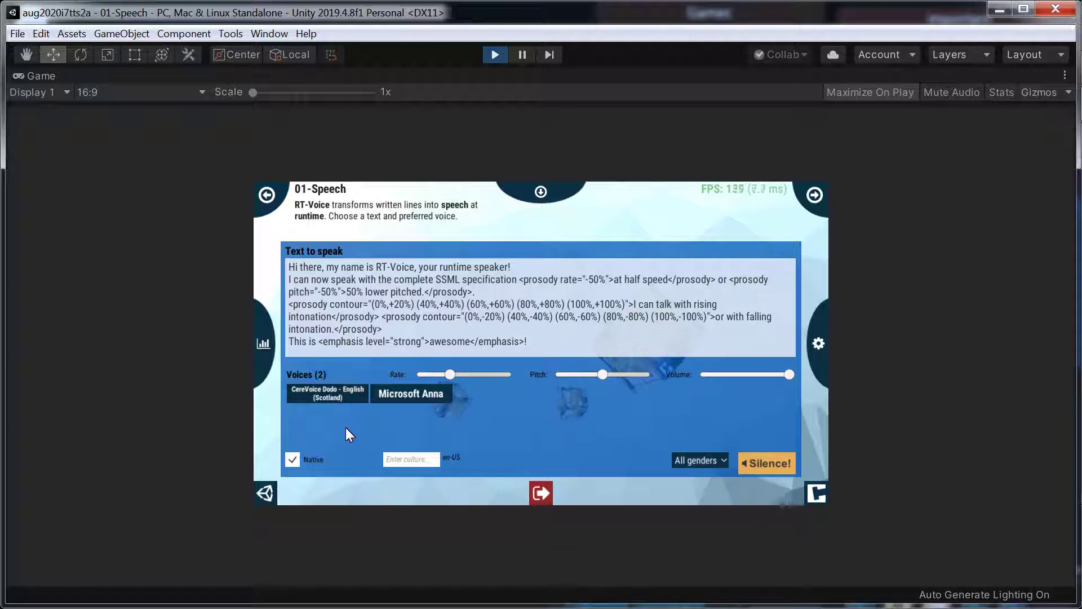
Speak the SSML sample text with the CereVoice Dodo - English (Scotland) voice.
left_click(346, 394)
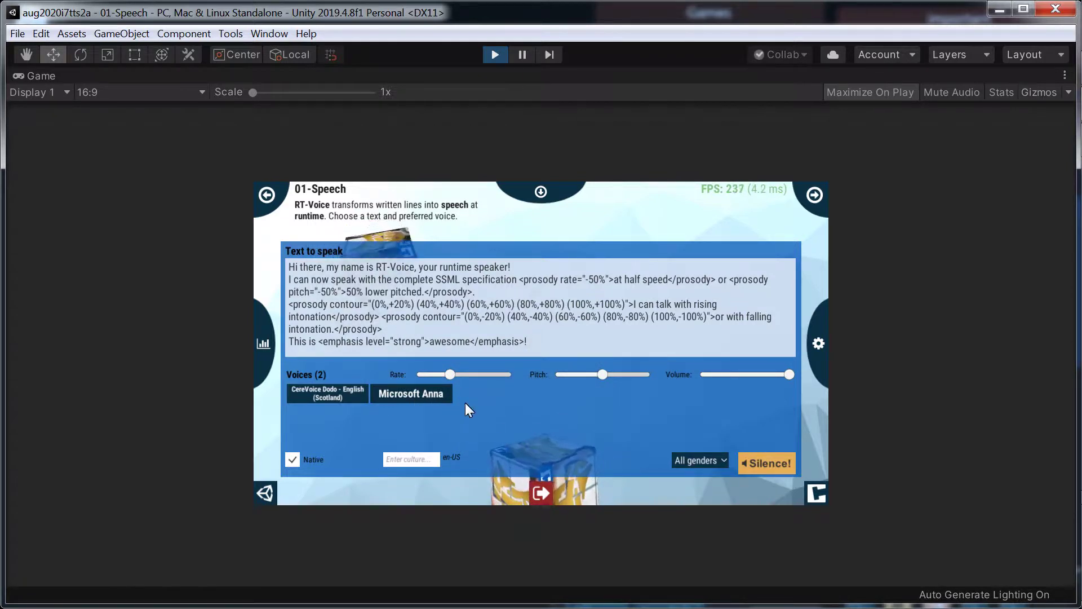
Play the SSML sample text again with the CereVoice Dodo - English (Scotland) voice.
left_click(332, 397)
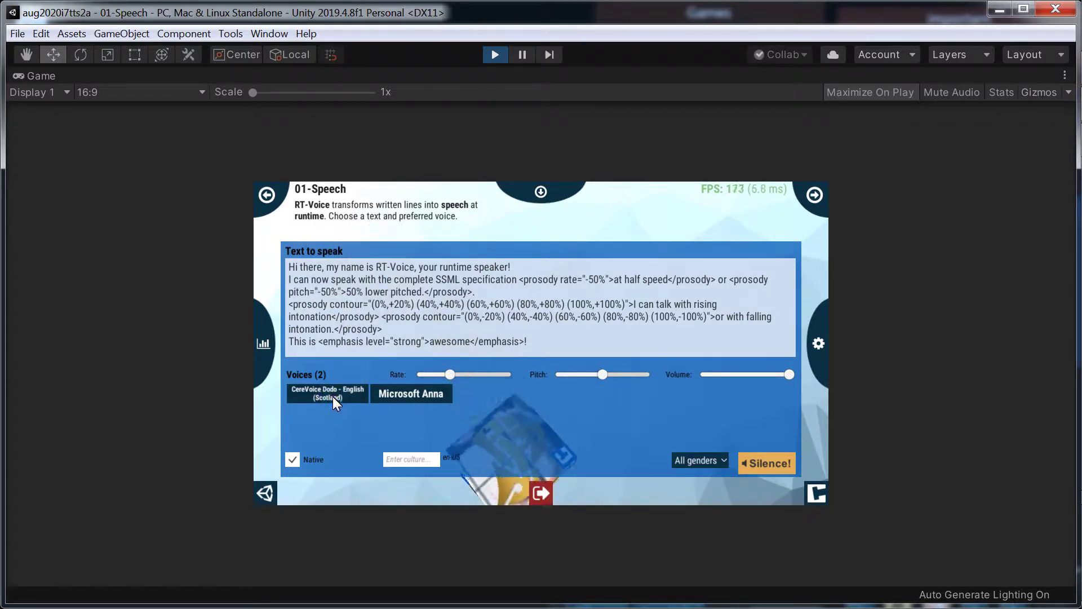